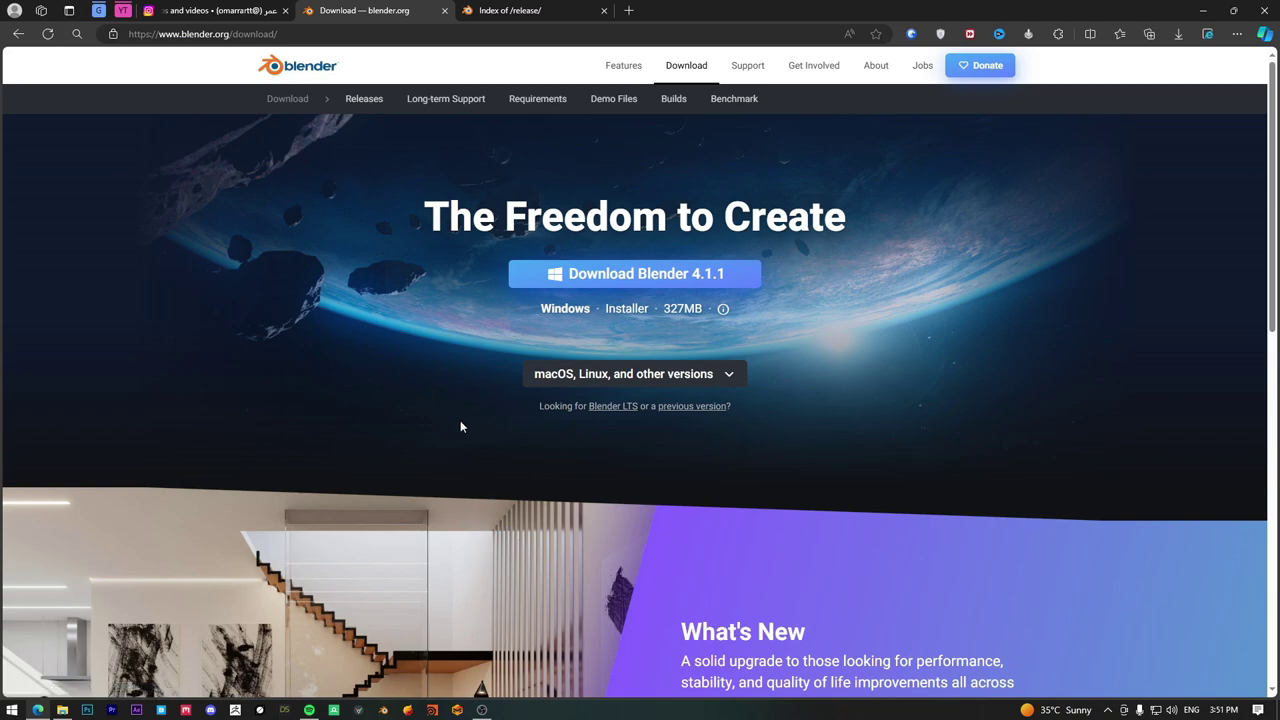
Switch to the blender.org page listing the Blender 4.1.1 release for Windows.
{"action": "left_click", "coordinate": [497, 10]}
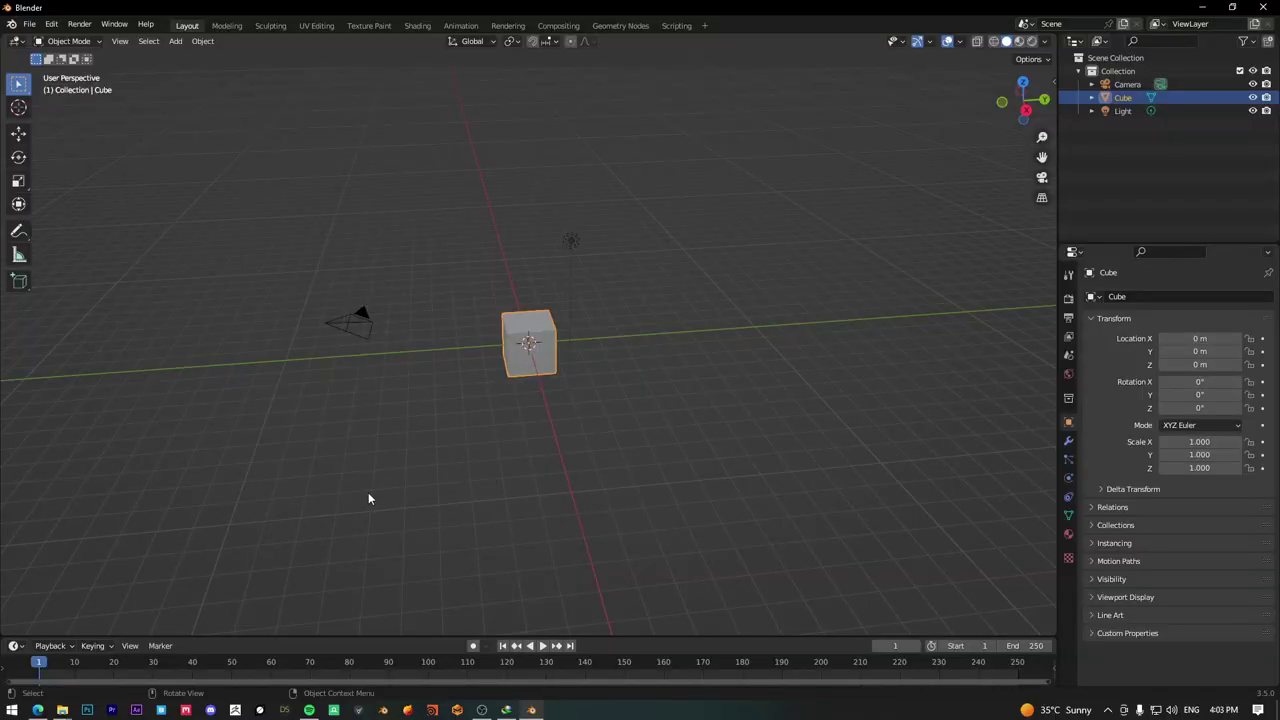
Zoom, orbit and pan around the cube, then drag the Timeline border upward to enlarge it.
{"action": "scroll", "coordinate": [494, 326], "scroll_direction": "up", "scroll_amount": 3}
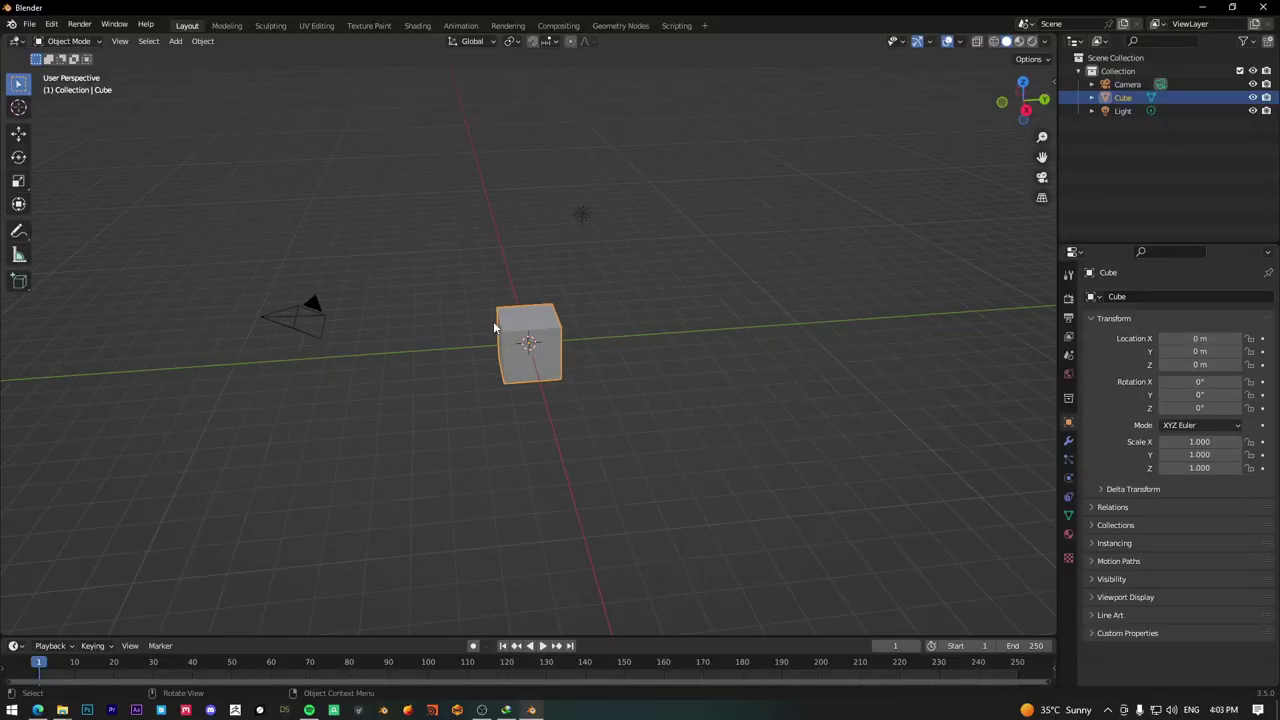
{"action": "mouse_move", "coordinate": [495, 322]}
{"action": "middle_mouse_down"}
{"action": "mouse_move", "coordinate": [580, 332]}
{"action": "mouse_move", "coordinate": [506, 330]}
{"action": "middle_mouse_up"}
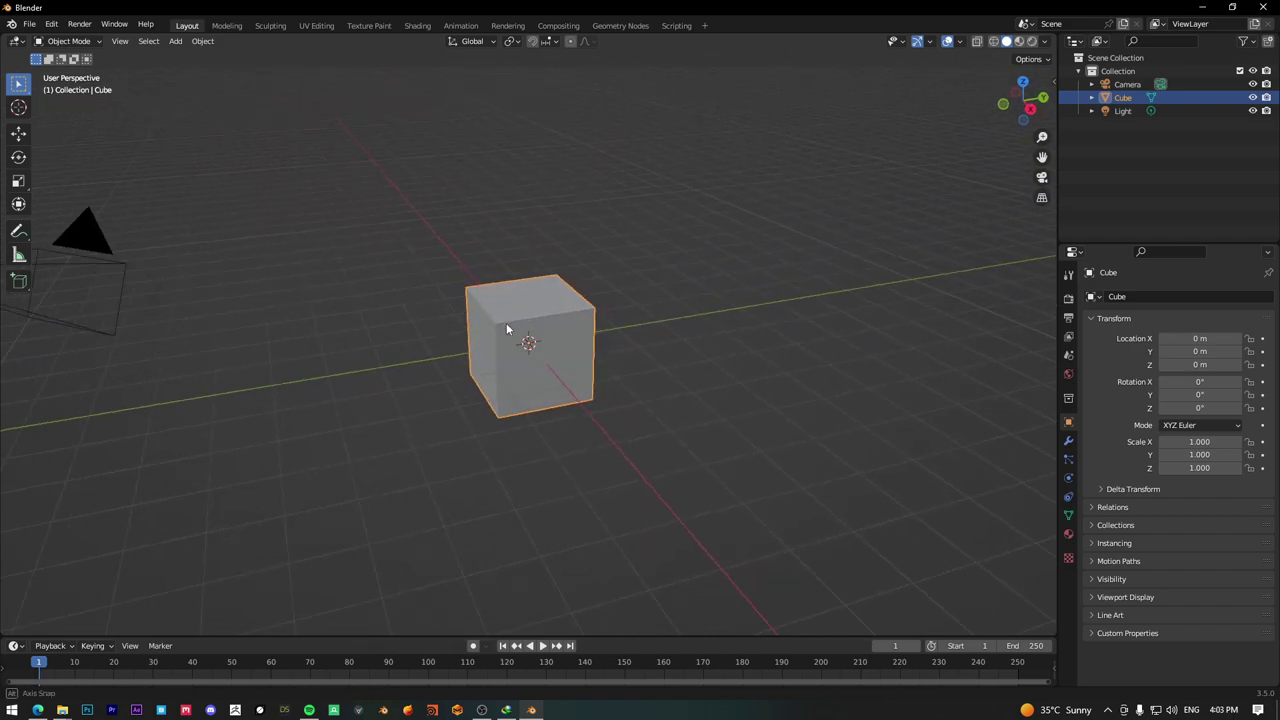
{"action": "scroll", "coordinate": [506, 323], "scroll_direction": "down", "scroll_amount": 2}
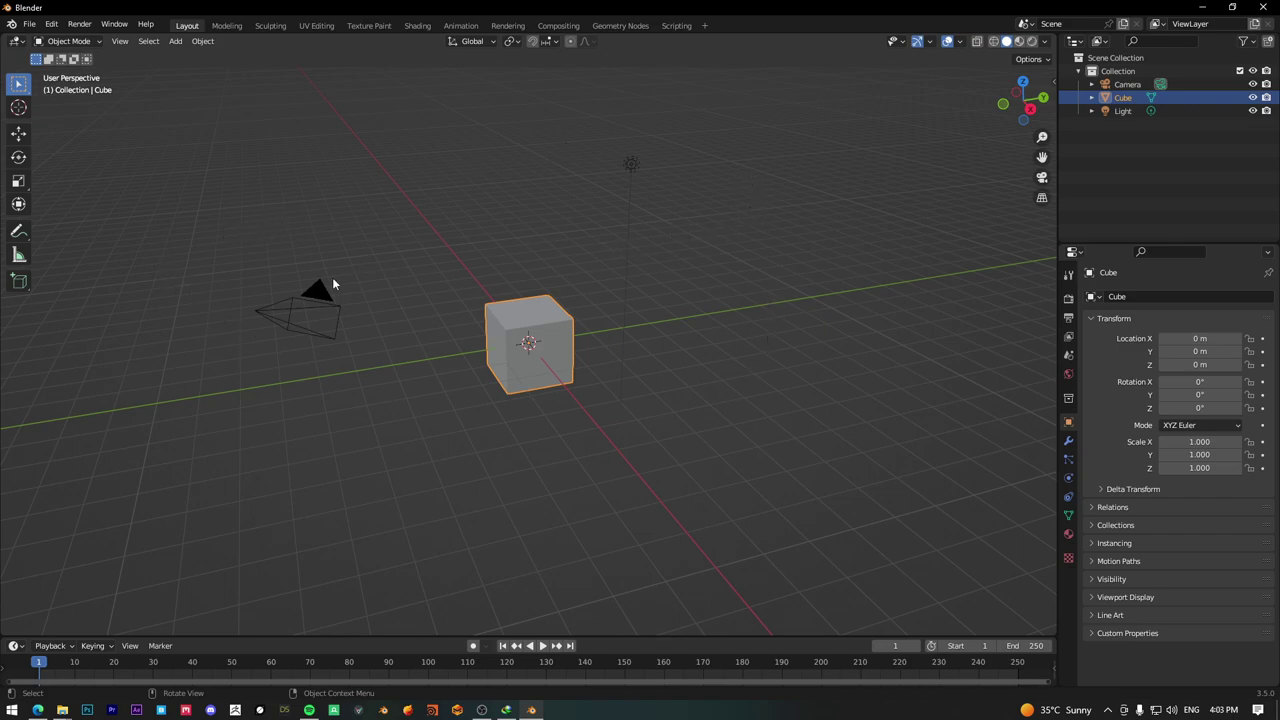
{"action": "middle_click_drag", "start_coordinate": [332, 284], "coordinate": [368, 288], "text": "shift"}
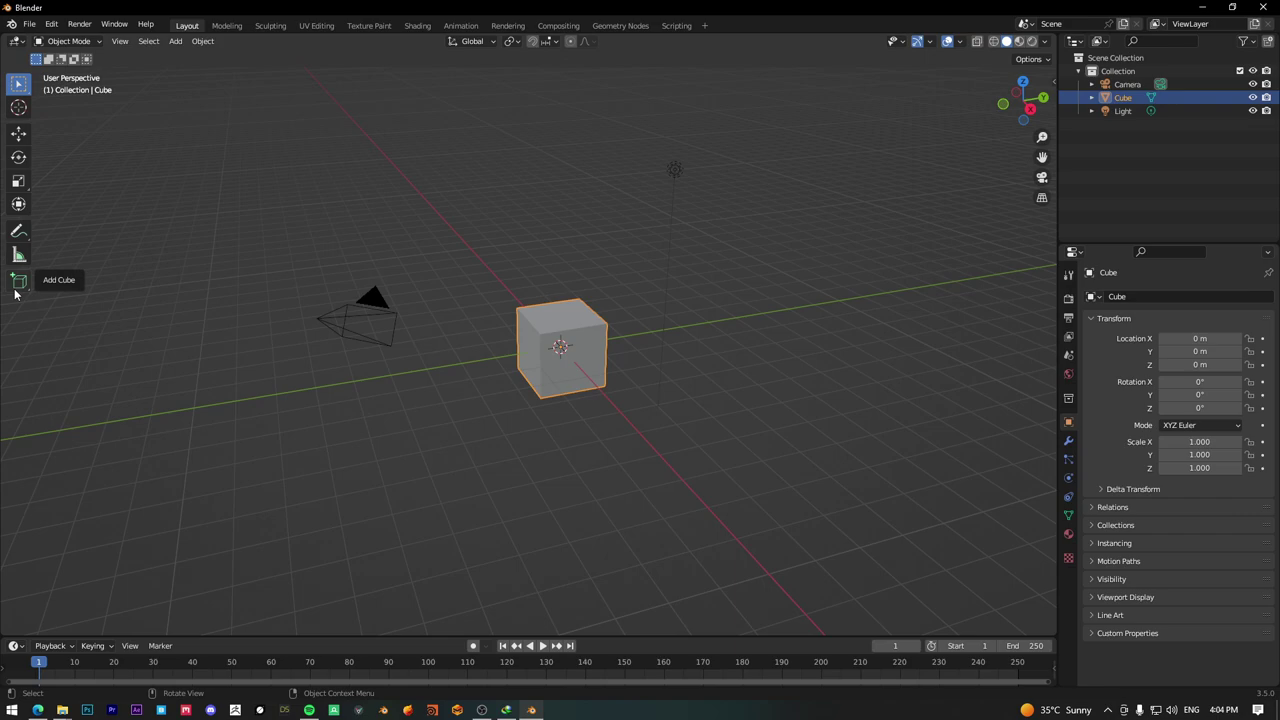
{"action": "left_click_drag", "start_coordinate": [337, 637], "coordinate": [371, 482]}
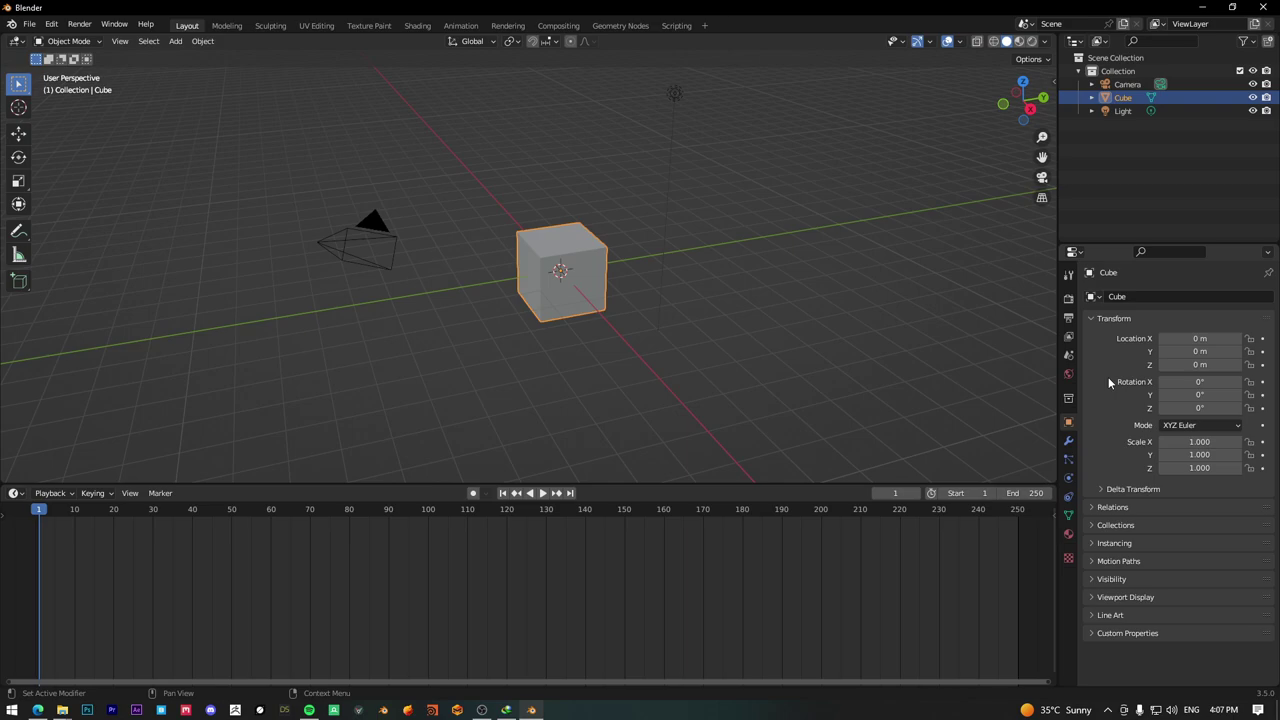
Change the Render Engine from Eevee to Cycles, leaving the output frame rate unchanged.
{"action": "left_click", "coordinate": [1068, 317]}
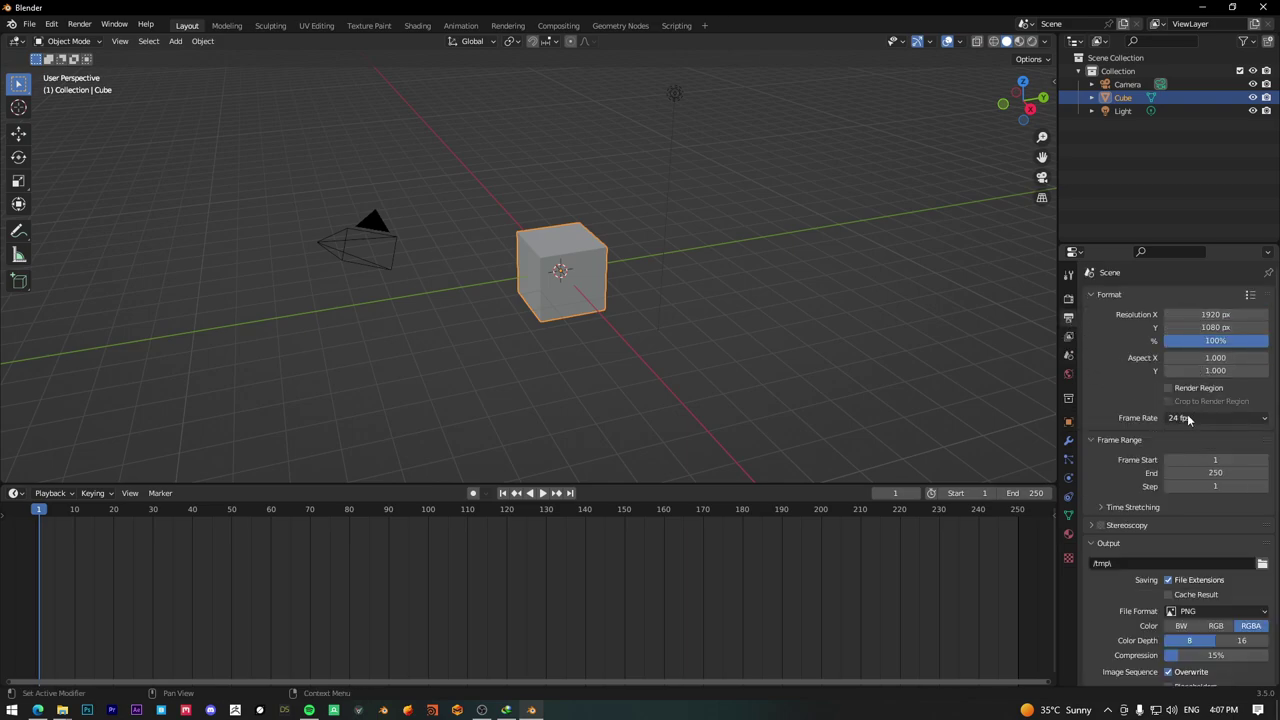
{"action": "left_click", "coordinate": [1187, 420]}
{"action": "left_click", "coordinate": [1187, 421]}
{"action": "left_click", "coordinate": [1068, 298]}
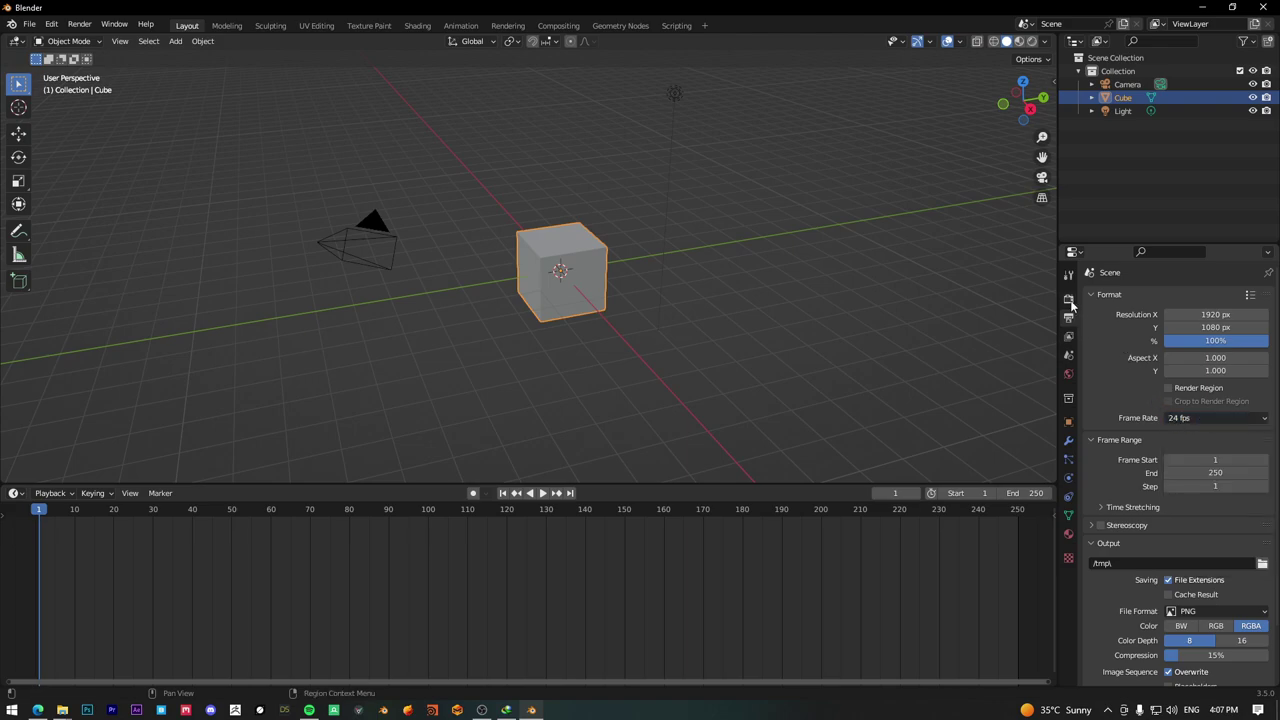
{"action": "left_click", "coordinate": [1210, 296]}
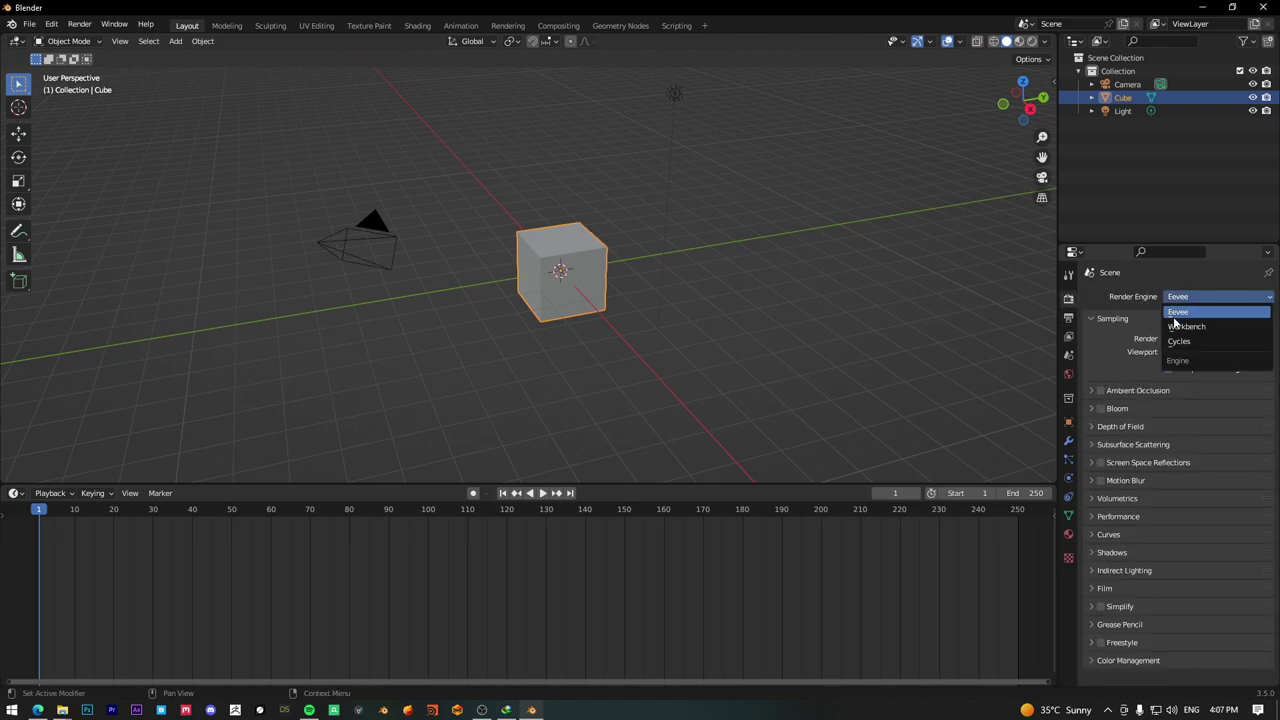
{"action": "left_click", "coordinate": [1185, 345]}
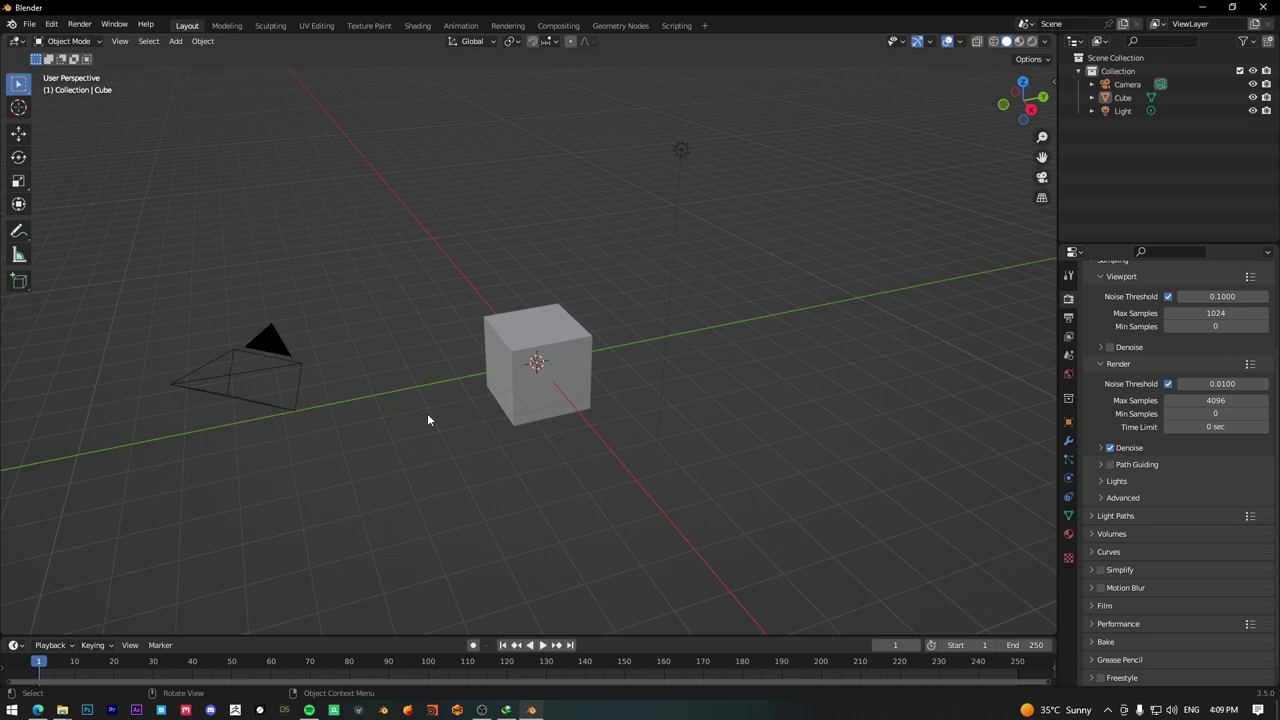
{"action": "middle_click_drag", "start_coordinate": [504, 396], "coordinate": [507, 389]}
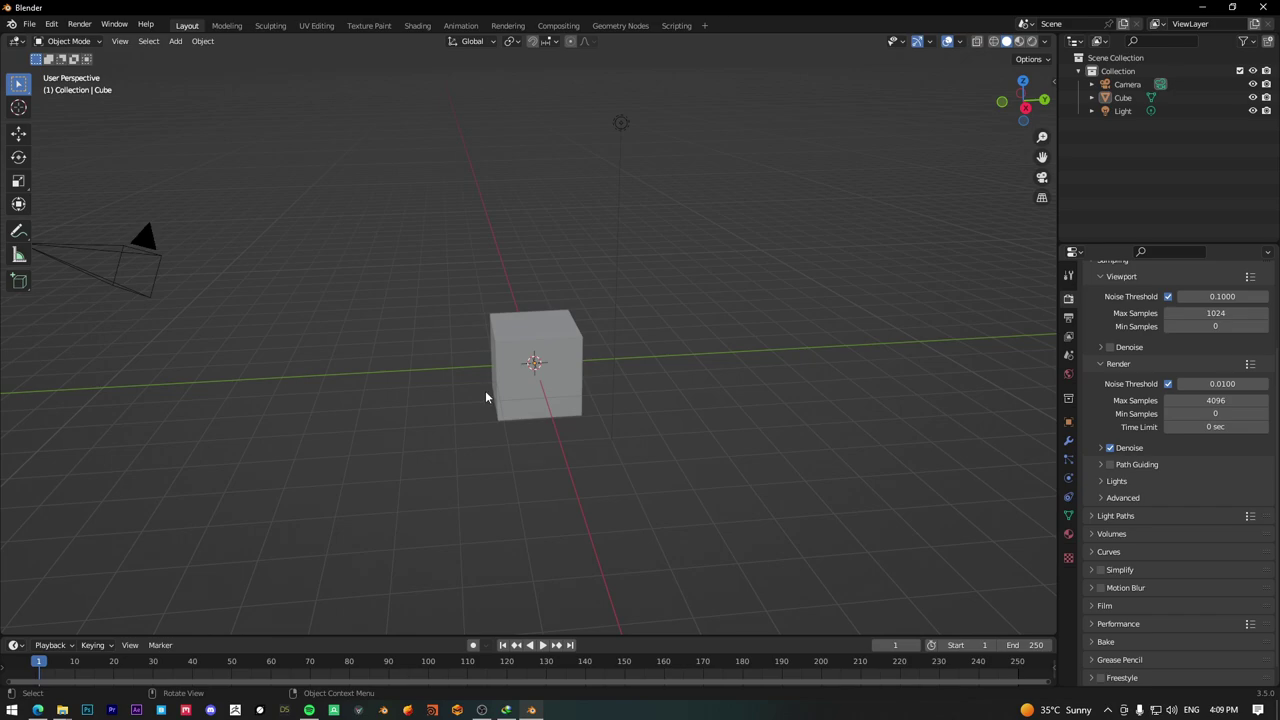
{"action": "mouse_move", "coordinate": [490, 383]}
{"action": "middle_mouse_down"}
{"action": "mouse_move", "coordinate": [543, 403]}
{"action": "mouse_move", "coordinate": [710, 405]}
{"action": "mouse_move", "coordinate": [590, 358]}
{"action": "mouse_move", "coordinate": [374, 374]}
{"action": "mouse_move", "coordinate": [663, 389]}
{"action": "mouse_move", "coordinate": [431, 403]}
{"action": "mouse_move", "coordinate": [474, 450]}
{"action": "mouse_move", "coordinate": [777, 409]}
{"action": "mouse_move", "coordinate": [458, 408]}
{"action": "mouse_move", "coordinate": [645, 437]}
{"action": "middle_mouse_up"}
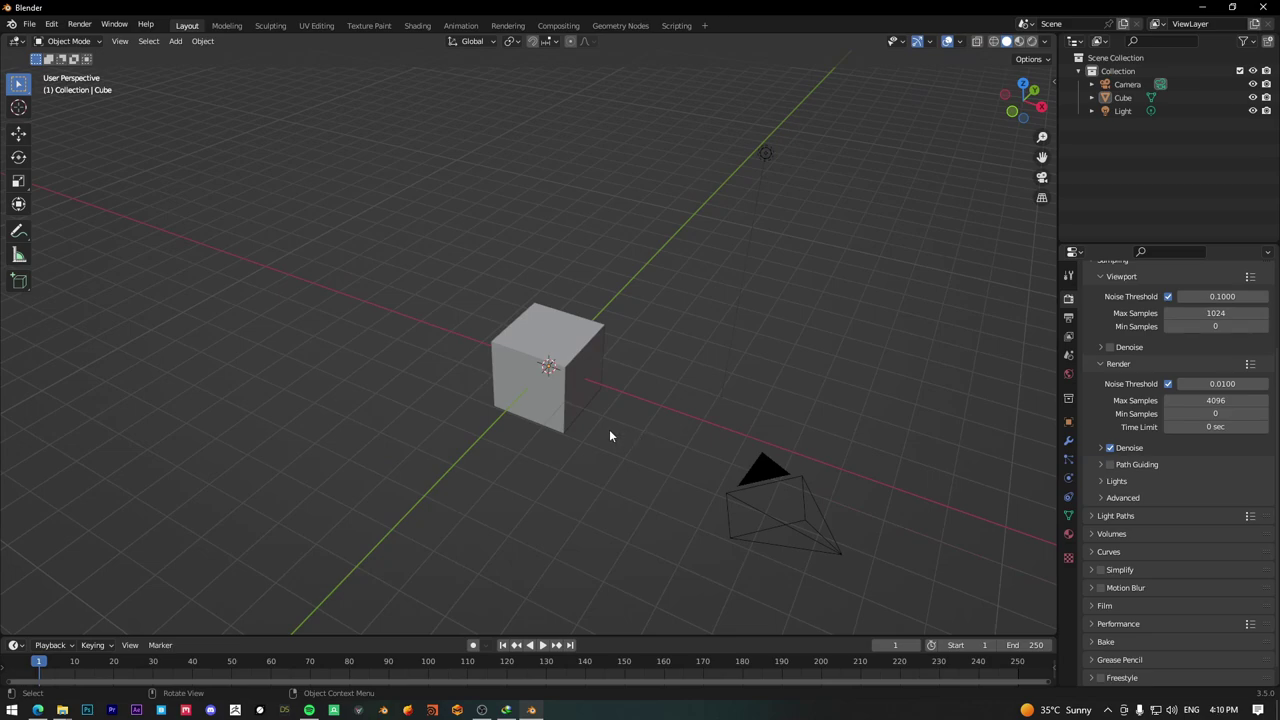
{"action": "key", "text": "shift"}
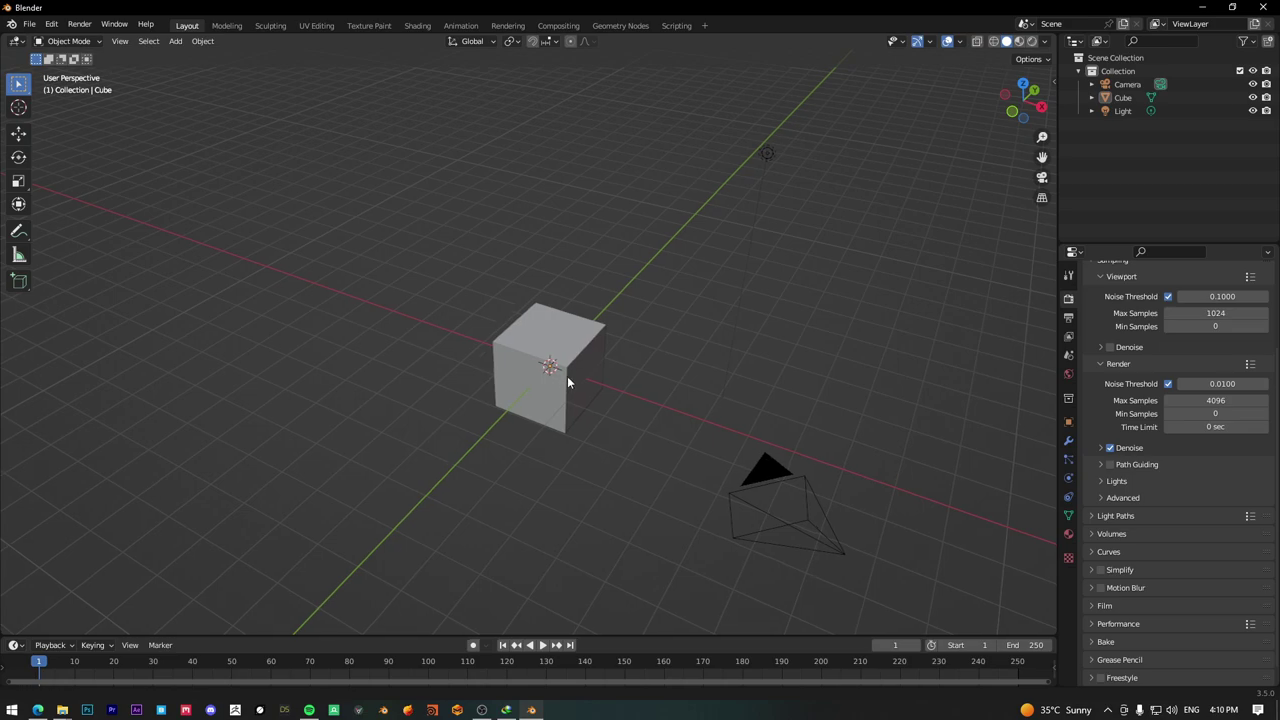
{"action": "mouse_move", "coordinate": [567, 376]}
{"action": "middle_mouse_down", "text": "shift"}
{"action": "mouse_move", "coordinate": [626, 427]}
{"action": "mouse_move", "coordinate": [760, 333]}
{"action": "mouse_move", "coordinate": [368, 473]}
{"action": "mouse_move", "coordinate": [221, 334]}
{"action": "mouse_move", "coordinate": [719, 368]}
{"action": "mouse_move", "coordinate": [278, 517]}
{"action": "mouse_move", "coordinate": [556, 260]}
{"action": "mouse_move", "coordinate": [760, 420]}
{"action": "mouse_move", "coordinate": [524, 365]}
{"action": "mouse_move", "coordinate": [486, 438]}
{"action": "mouse_move", "coordinate": [561, 383]}
{"action": "mouse_move", "coordinate": [574, 334]}
{"action": "mouse_move", "coordinate": [535, 325]}
{"action": "mouse_move", "coordinate": [550, 312]}
{"action": "mouse_move", "coordinate": [541, 321]}
{"action": "mouse_move", "coordinate": [566, 332]}
{"action": "middle_mouse_up", "text": "shift"}
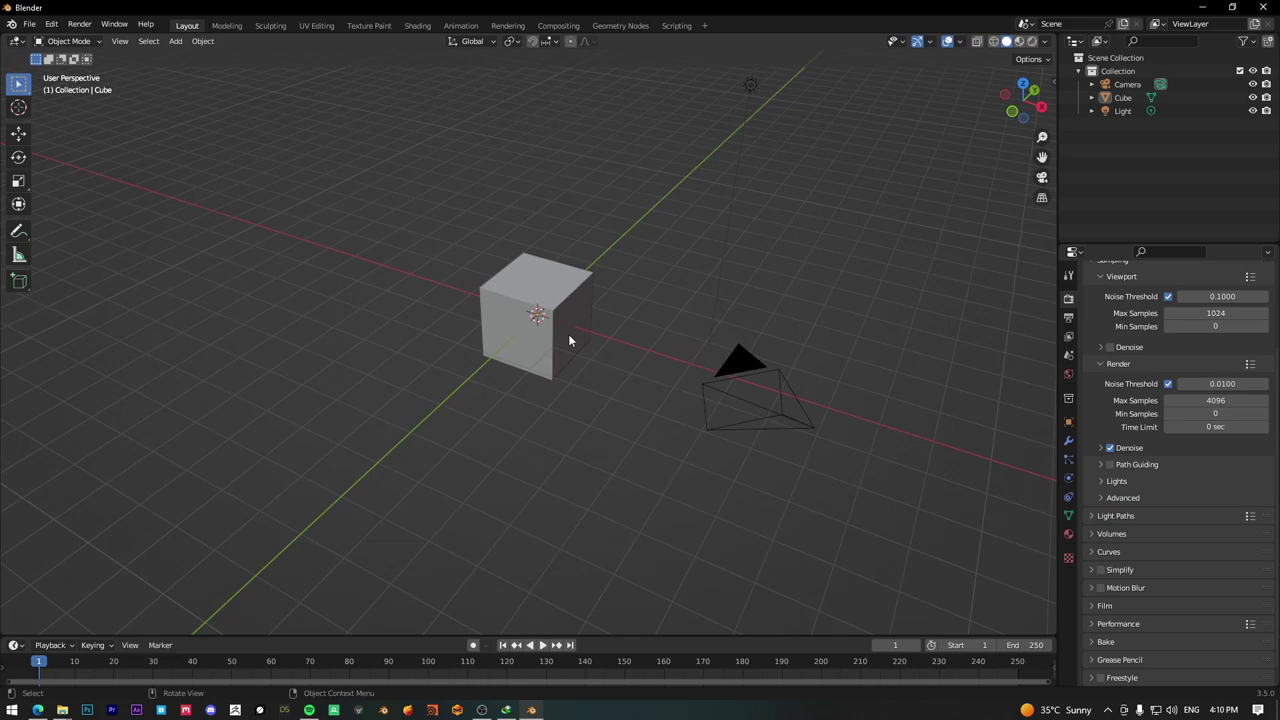
{"action": "scroll", "coordinate": [567, 340], "scroll_direction": "up", "scroll_amount": 2}
{"action": "scroll", "coordinate": [559, 334], "scroll_direction": "down", "scroll_amount": 2}
{"action": "scroll", "coordinate": [559, 334], "scroll_direction": "up", "scroll_amount": 1}
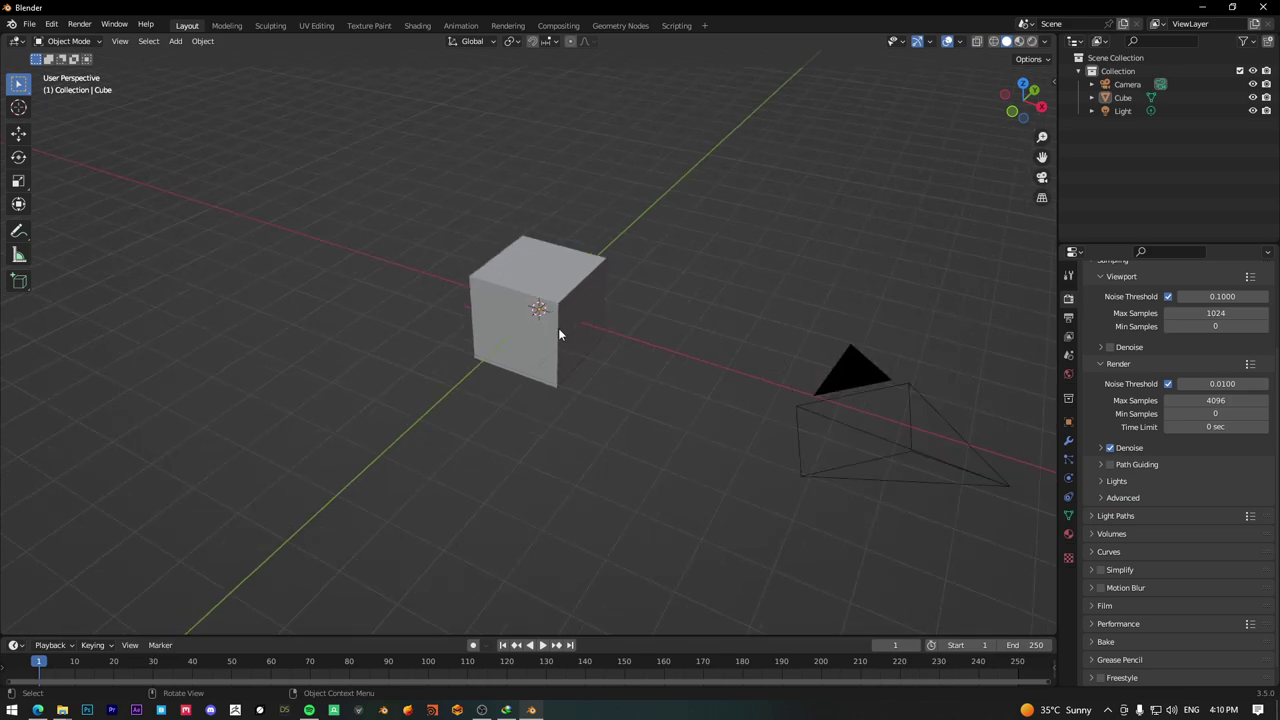
{"action": "scroll", "coordinate": [559, 334], "scroll_direction": "up", "scroll_amount": 3}
{"action": "scroll", "coordinate": [559, 334], "scroll_direction": "up", "scroll_amount": 1}
{"action": "scroll", "coordinate": [559, 334], "scroll_direction": "up", "scroll_amount": 1}
{"action": "scroll", "coordinate": [559, 334], "scroll_direction": "up", "scroll_amount": 1}
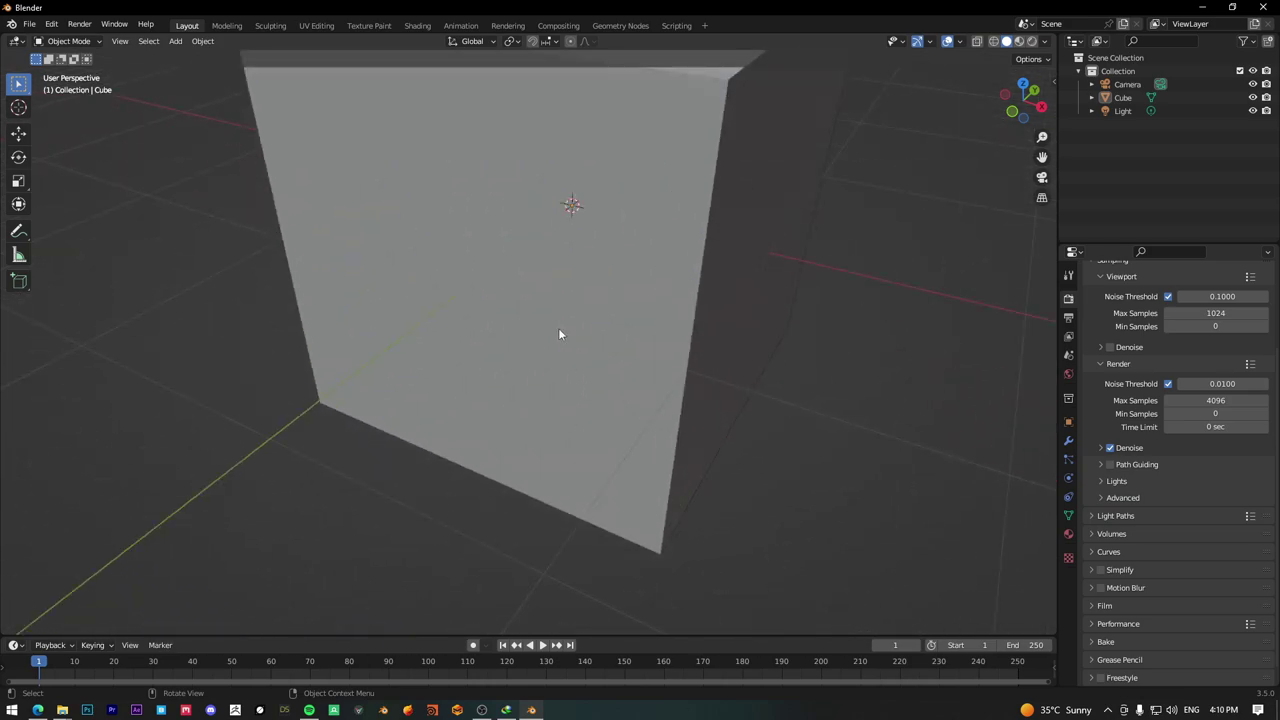
{"action": "scroll", "coordinate": [558, 328], "scroll_direction": "down", "scroll_amount": 2}
{"action": "scroll", "coordinate": [558, 328], "scroll_direction": "down", "scroll_amount": 4}
{"action": "scroll", "coordinate": [558, 328], "scroll_direction": "down", "scroll_amount": 2}
{"action": "scroll", "coordinate": [459, 320], "scroll_direction": "up", "scroll_amount": 2}
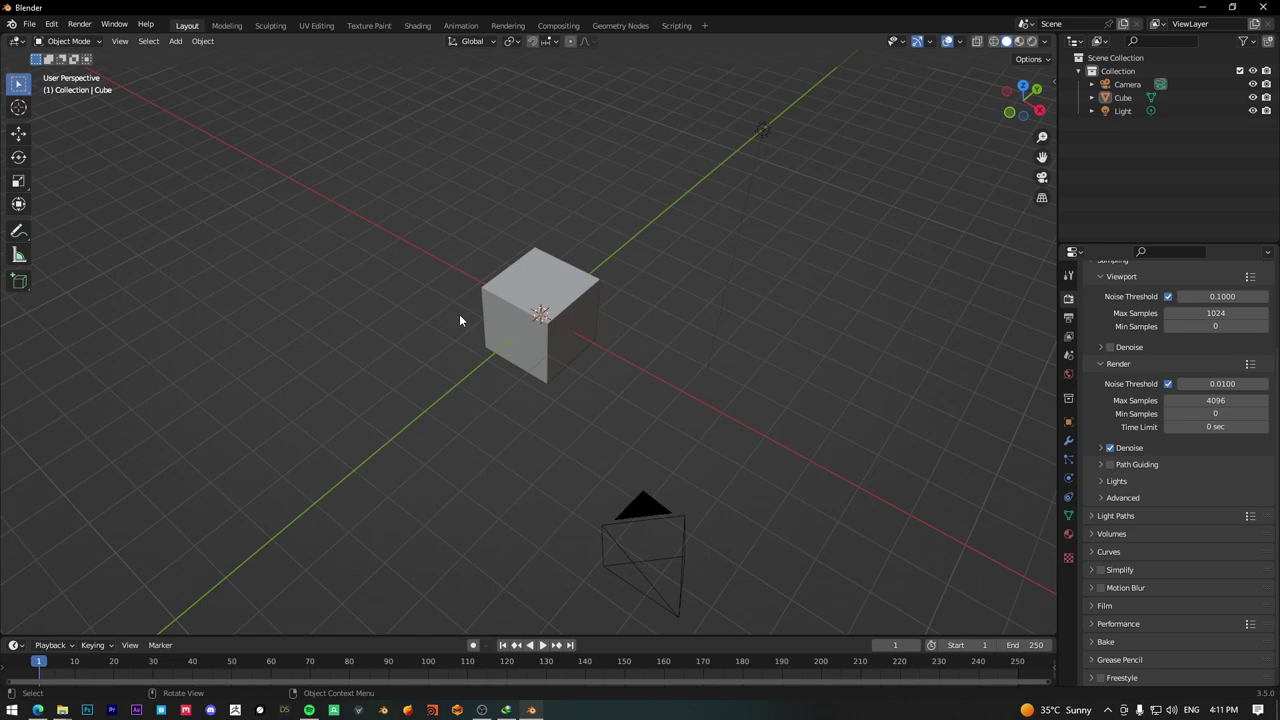
Select the cube and orbit the view around it, returning to box selection.
{"action": "left_click", "coordinate": [19, 206]}
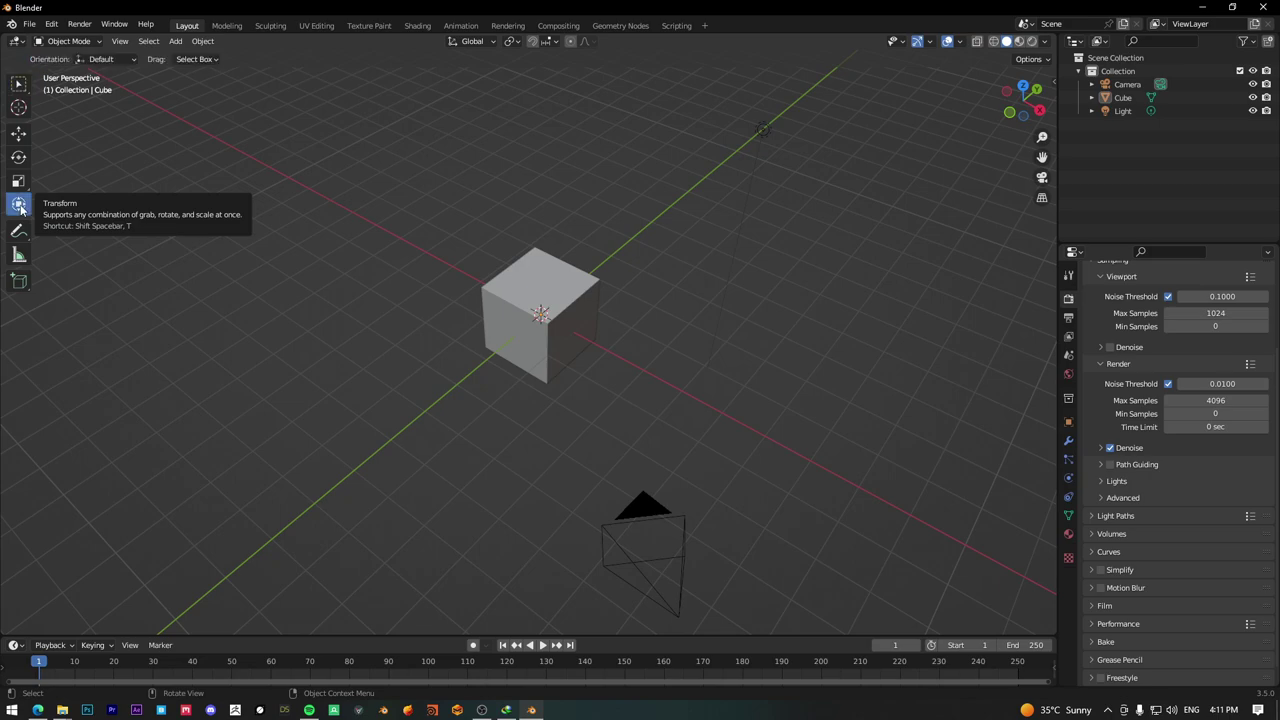
{"action": "left_click", "coordinate": [532, 284]}
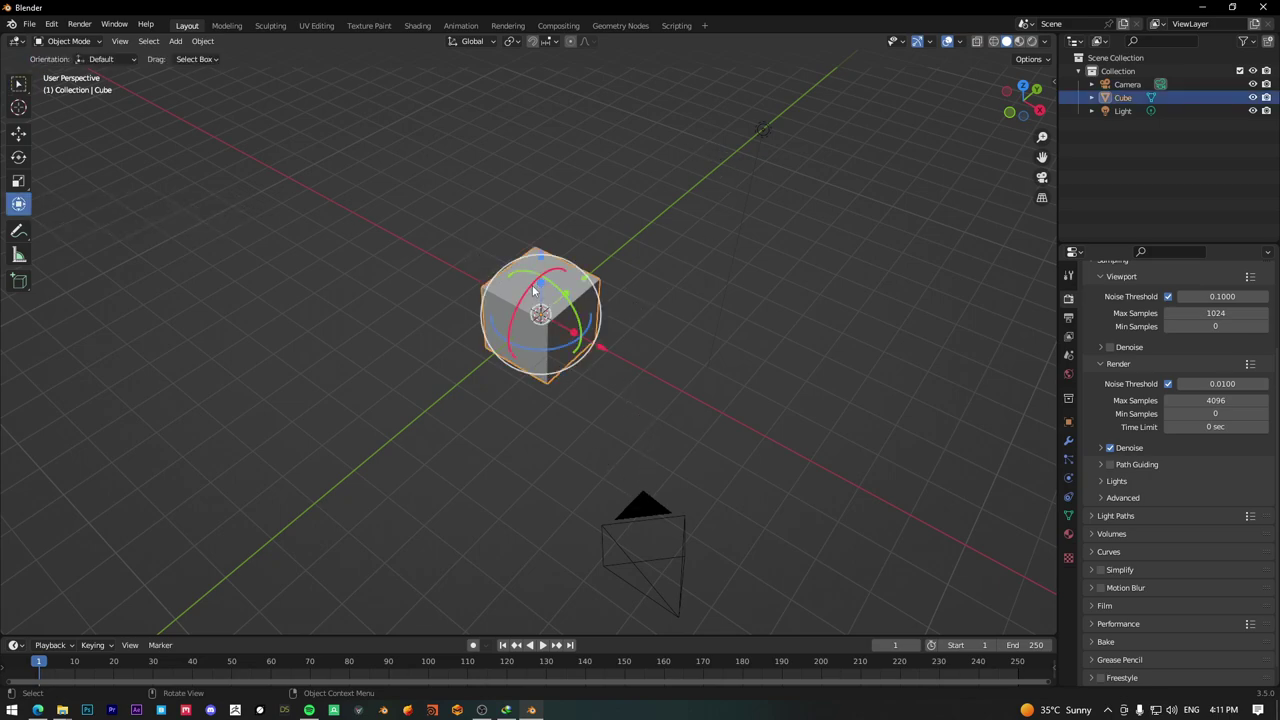
{"action": "mouse_move", "coordinate": [532, 284]}
{"action": "middle_mouse_down"}
{"action": "mouse_move", "coordinate": [532, 264]}
{"action": "mouse_move", "coordinate": [445, 281]}
{"action": "mouse_move", "coordinate": [538, 300]}
{"action": "mouse_move", "coordinate": [668, 269]}
{"action": "mouse_move", "coordinate": [472, 301]}
{"action": "middle_mouse_up"}
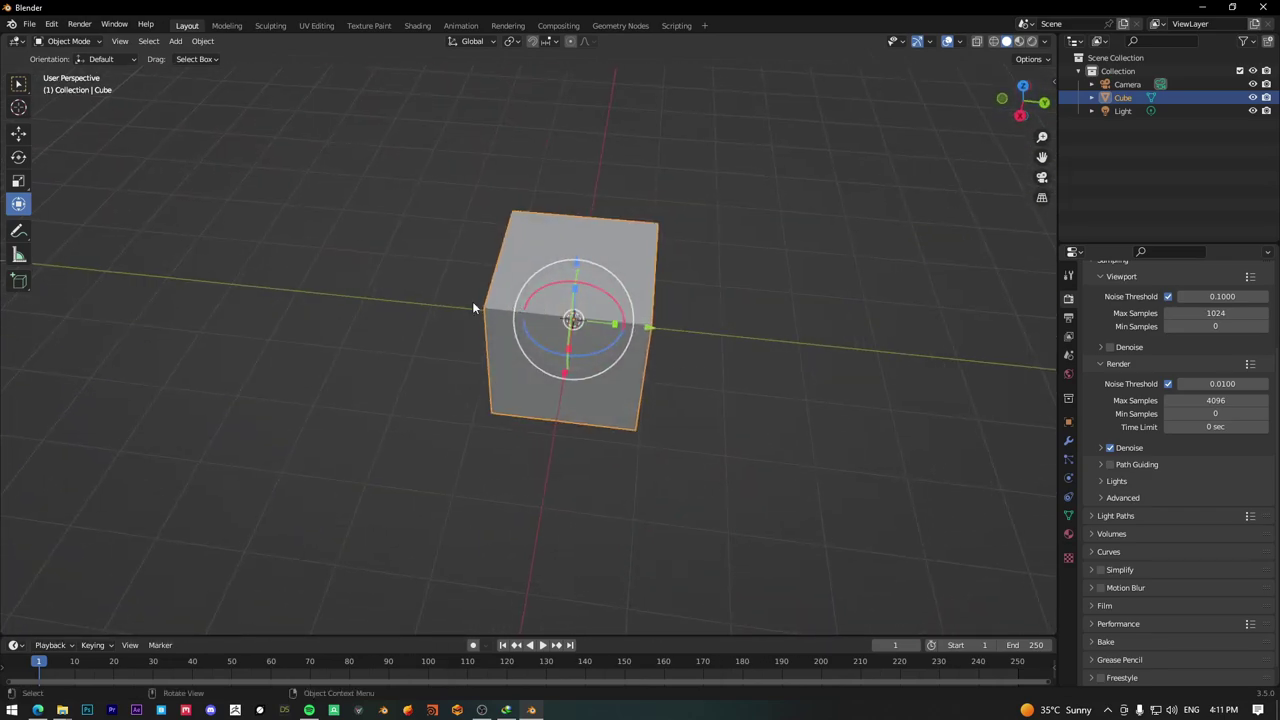
{"action": "left_click", "coordinate": [447, 302]}
{"action": "left_click", "coordinate": [18, 86]}
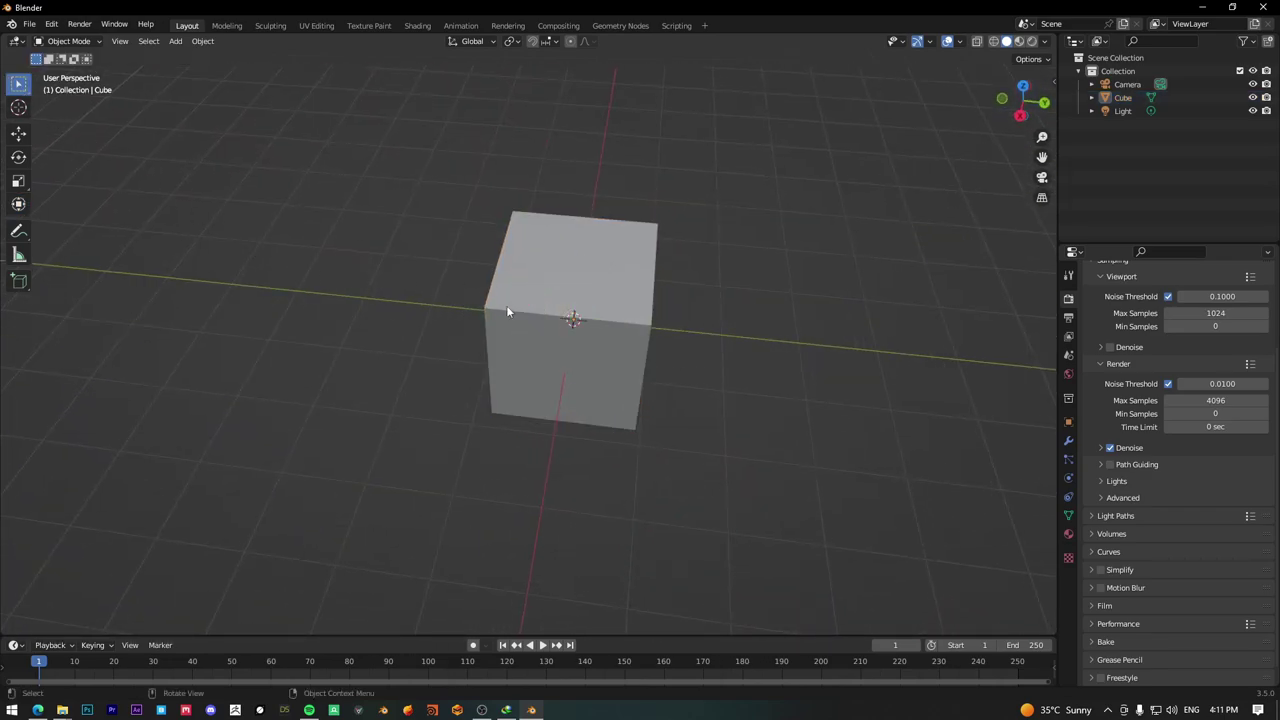
{"action": "scroll", "coordinate": [528, 317], "scroll_direction": "down", "scroll_amount": 3}
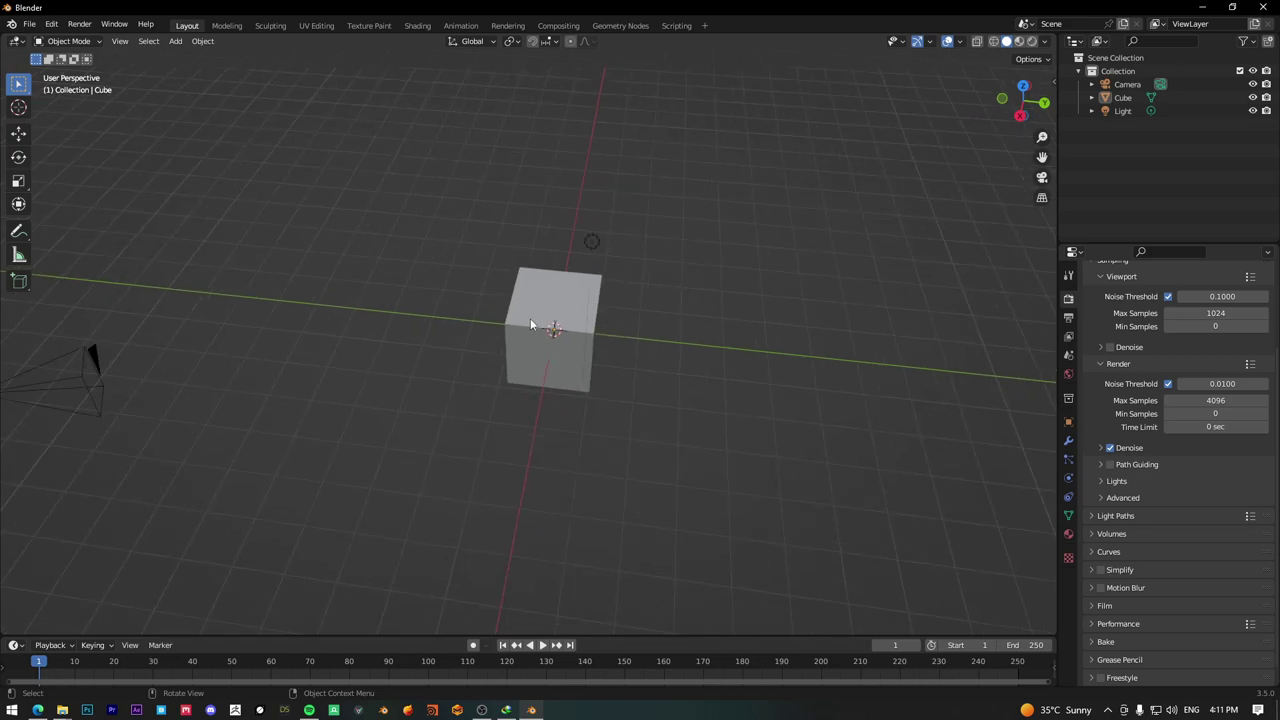
{"action": "left_click", "coordinate": [530, 322]}
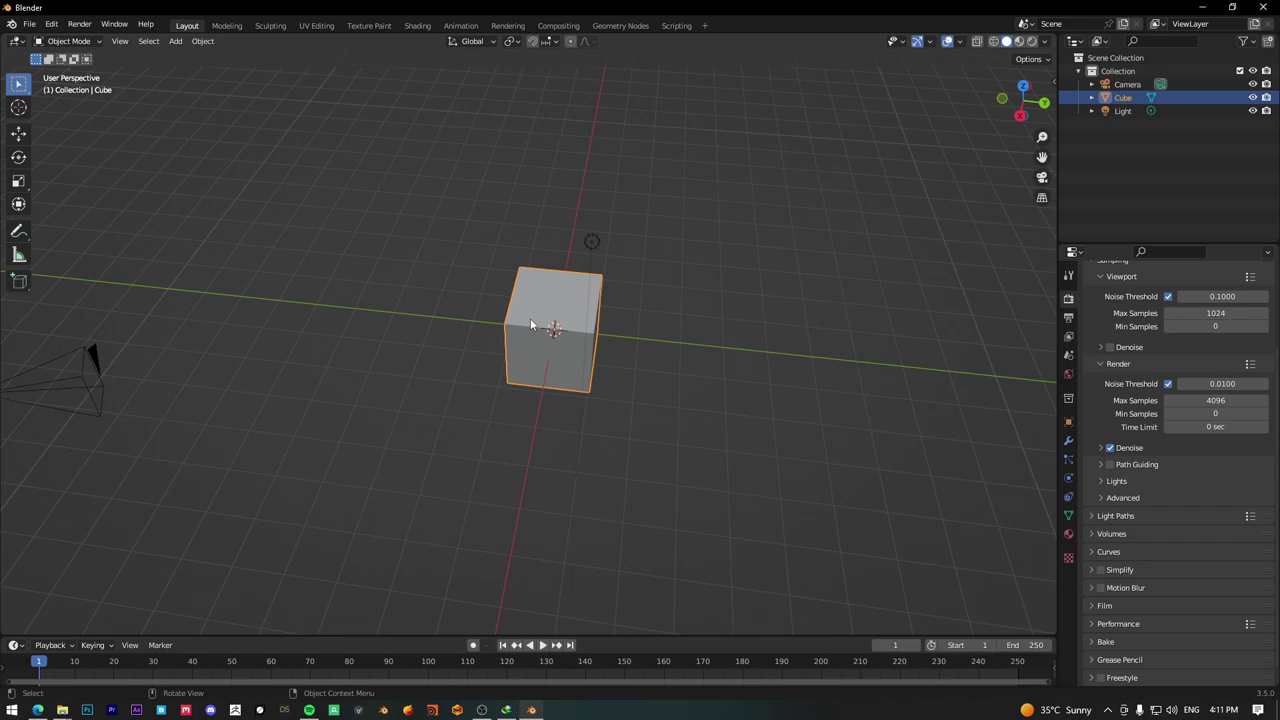
Cancel the cube's move and rotation, then scale it up and confirm.
{"action": "key", "text": "g"}
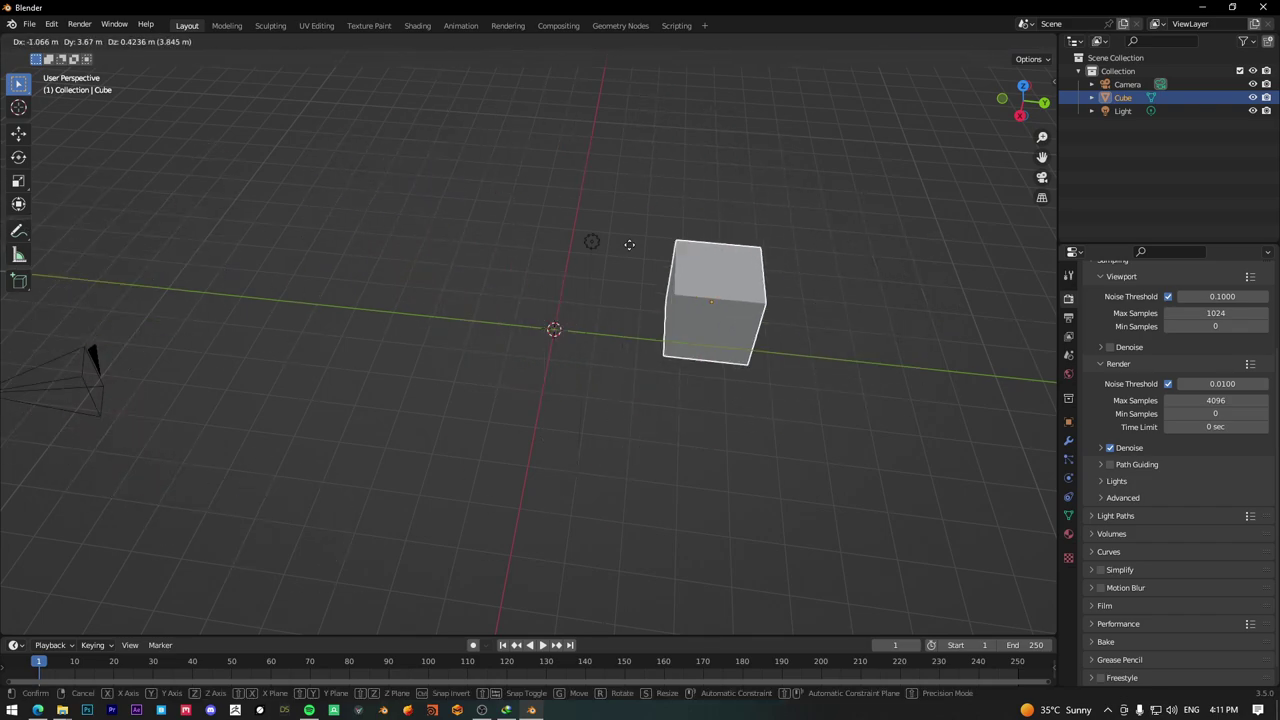
{"action": "key", "text": "r"}
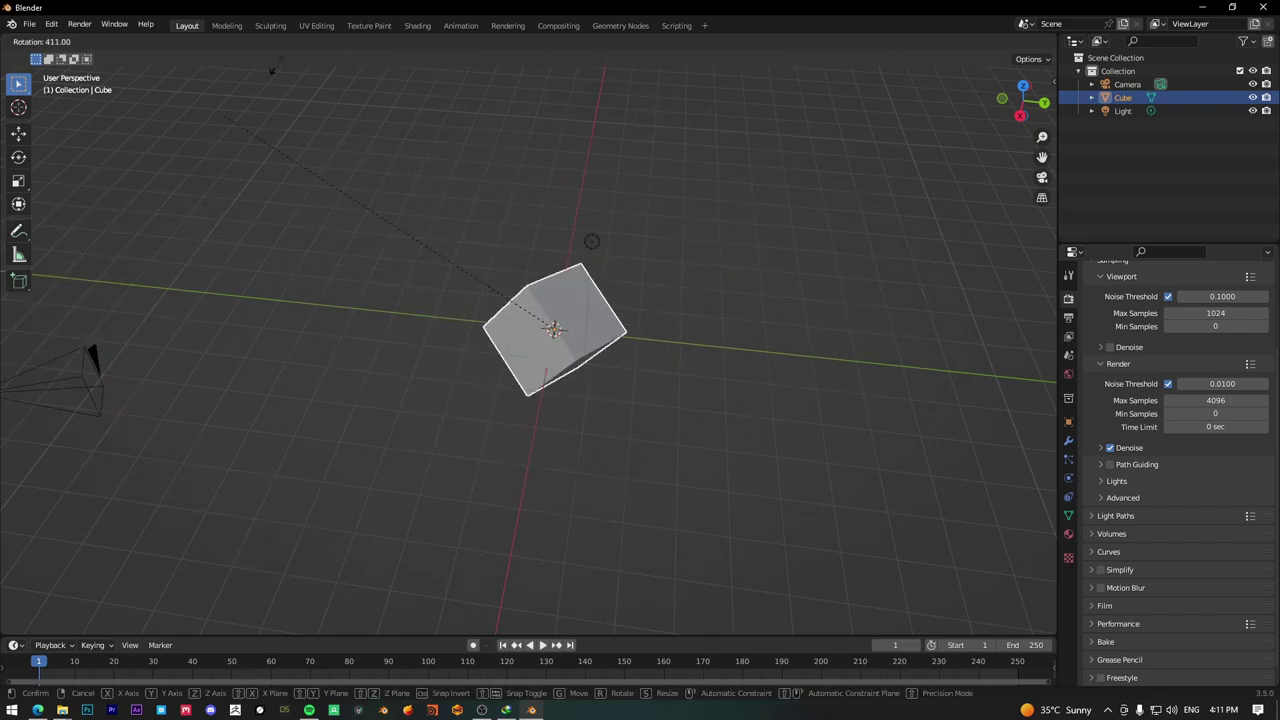
{"action": "key", "text": "Escape"}
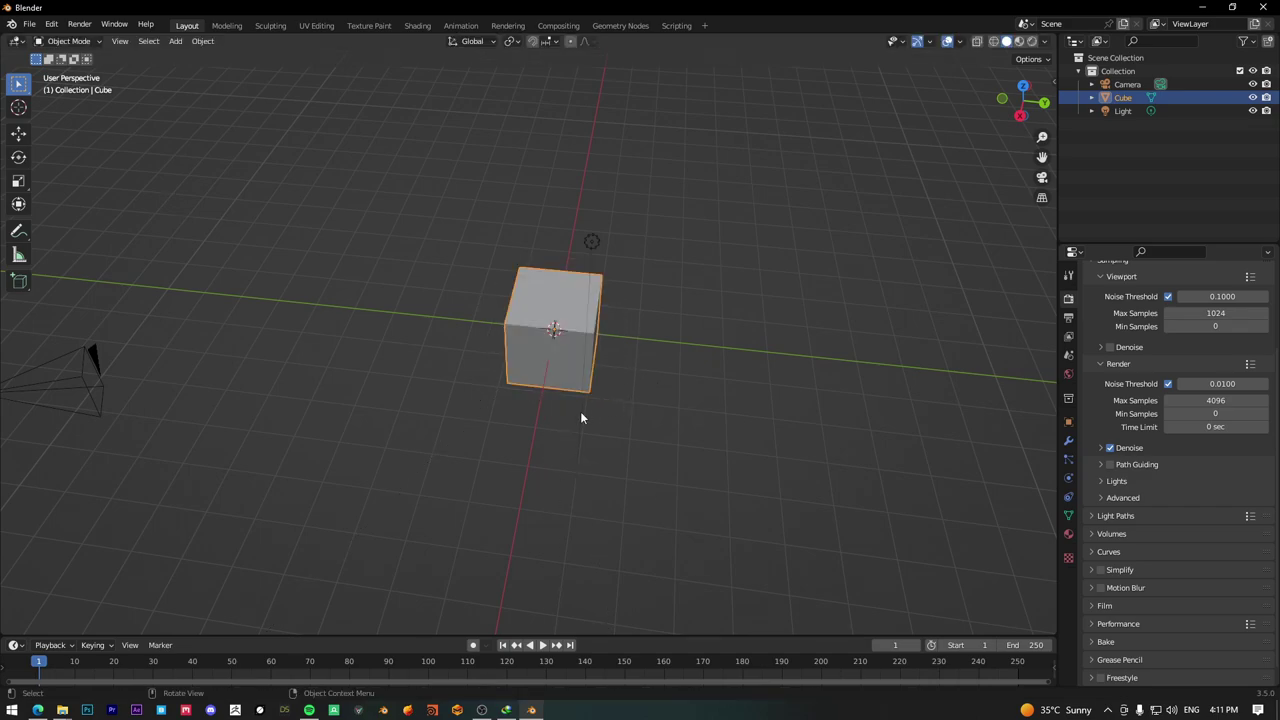
{"action": "key", "text": "s"}
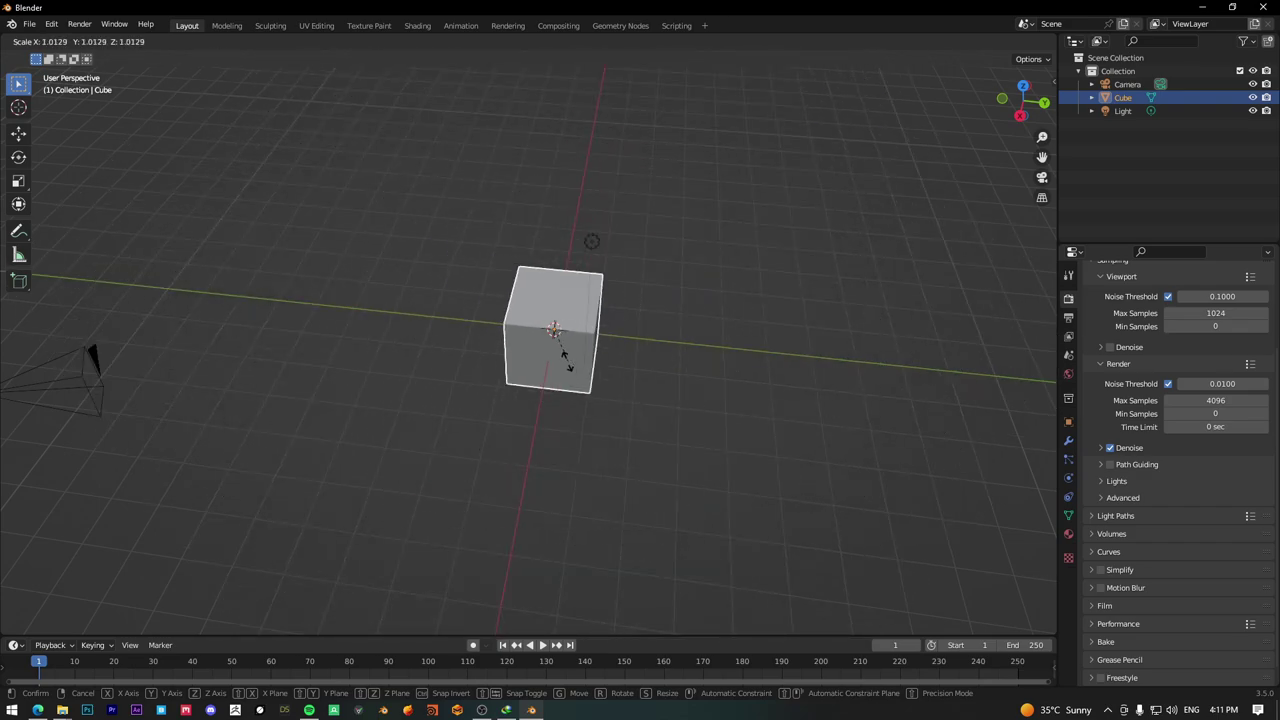
{"action": "left_click", "coordinate": [605, 413]}
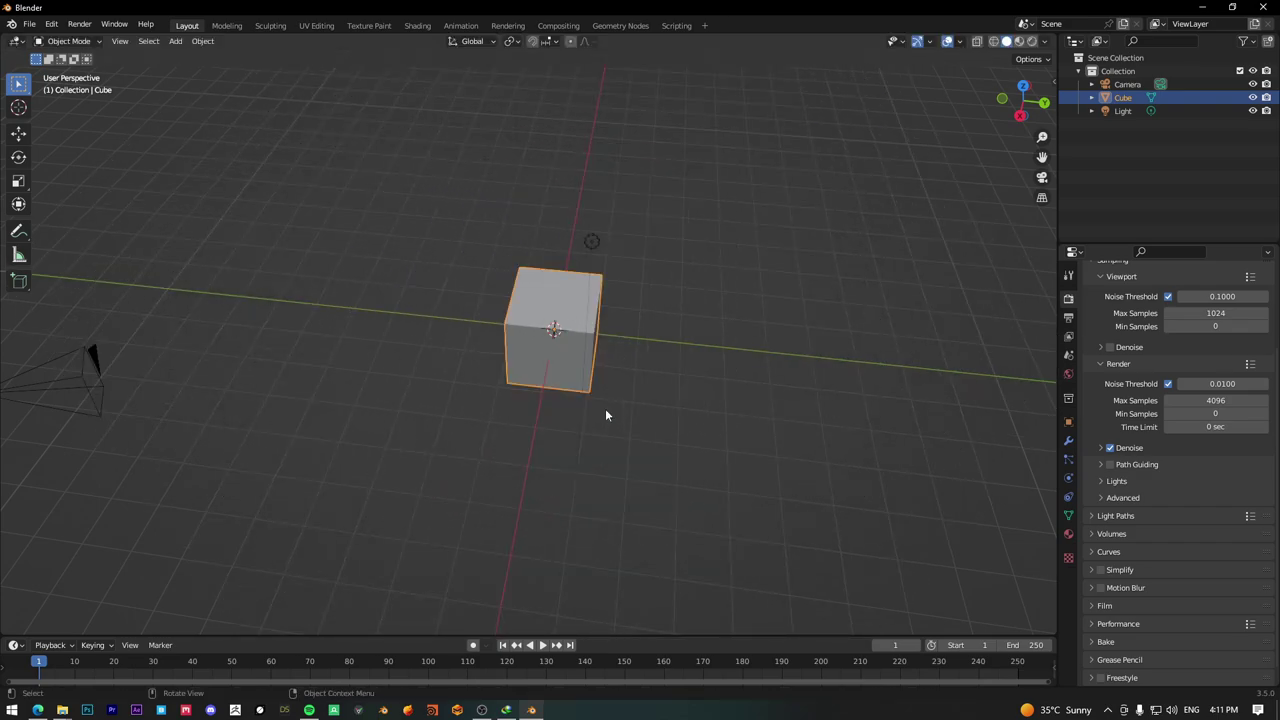
Orbit and zoom to inspect the enlarged cube from new angles, then deselect it.
{"action": "left_click", "coordinate": [18, 204]}
{"action": "scroll", "coordinate": [560, 330], "scroll_direction": "up", "scroll_amount": 3}
{"action": "middle_click_drag", "start_coordinate": [560, 330], "coordinate": [589, 362]}
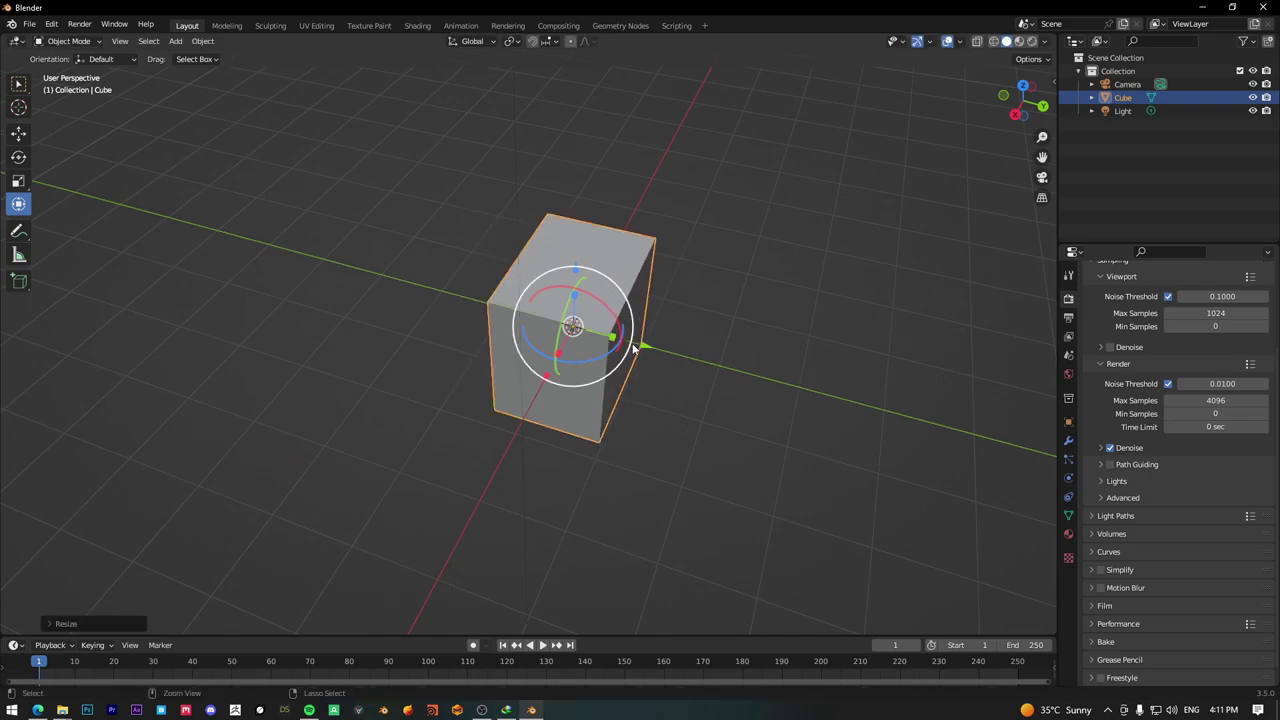
{"action": "left_click", "coordinate": [20, 86]}
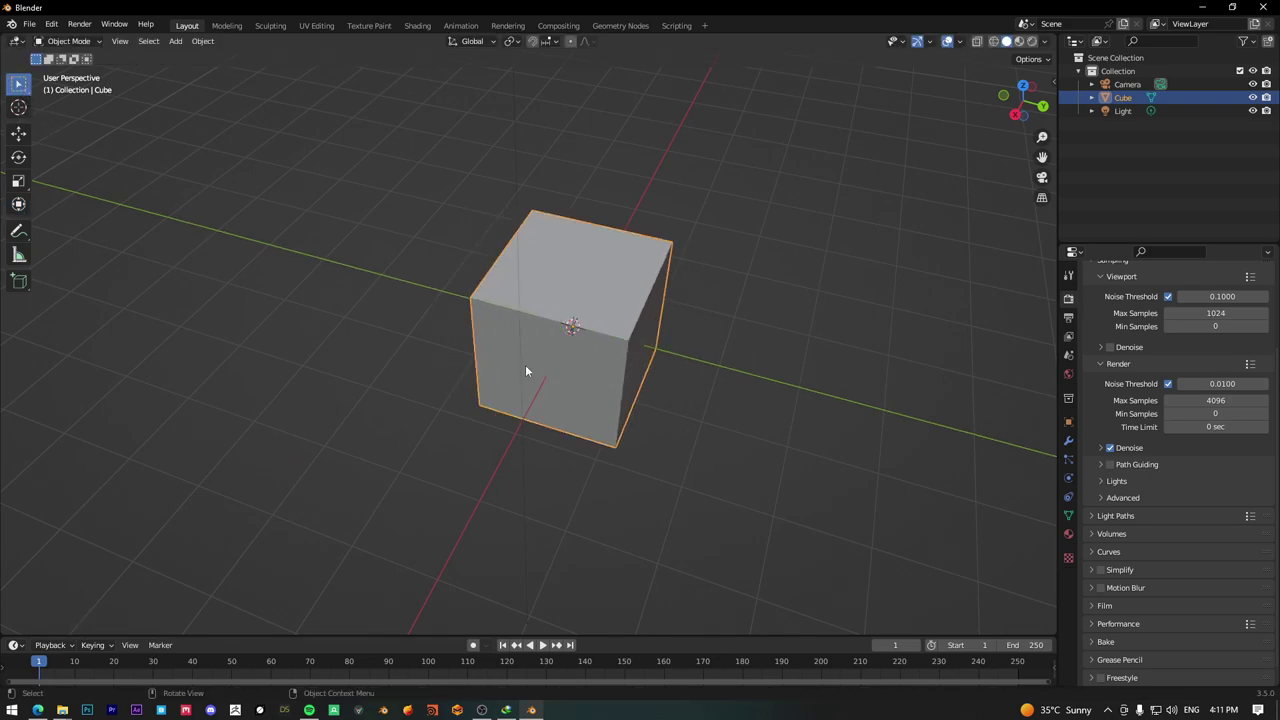
{"action": "scroll", "coordinate": [616, 370], "scroll_direction": "down", "scroll_amount": 2}
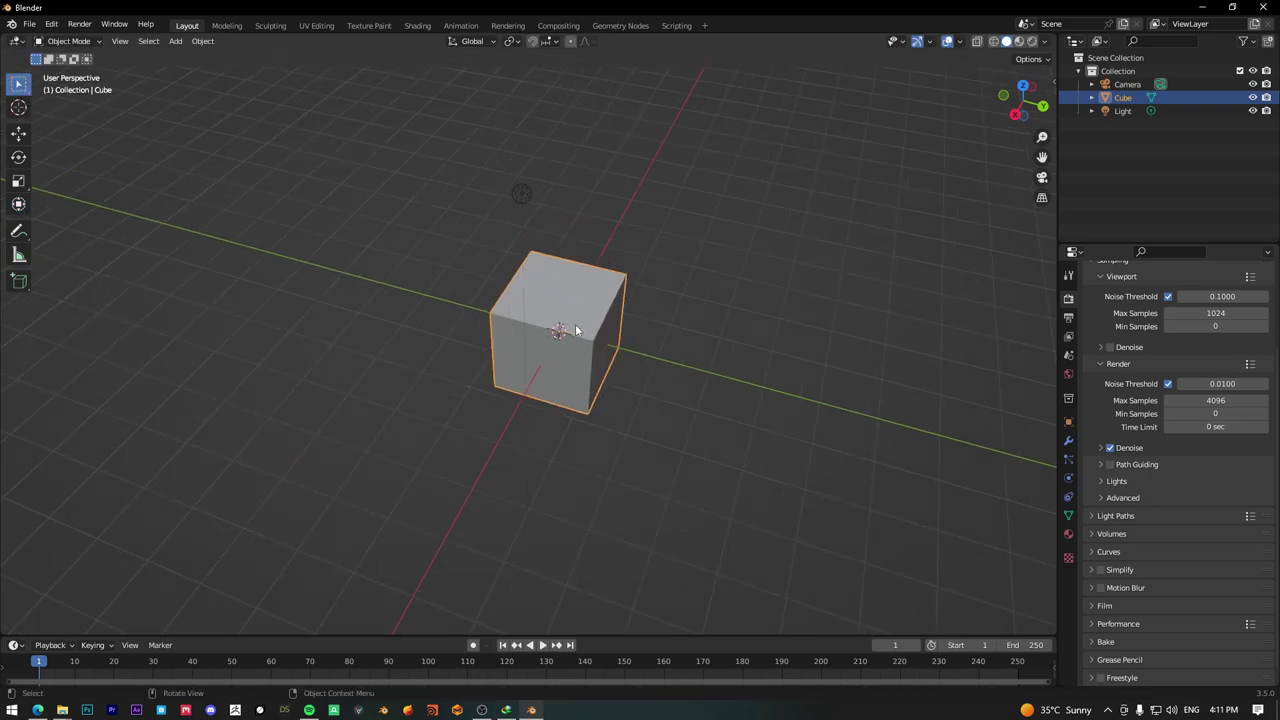
{"action": "mouse_move", "coordinate": [575, 330]}
{"action": "middle_mouse_down"}
{"action": "mouse_move", "coordinate": [534, 322]}
{"action": "mouse_move", "coordinate": [549, 346]}
{"action": "middle_mouse_up"}
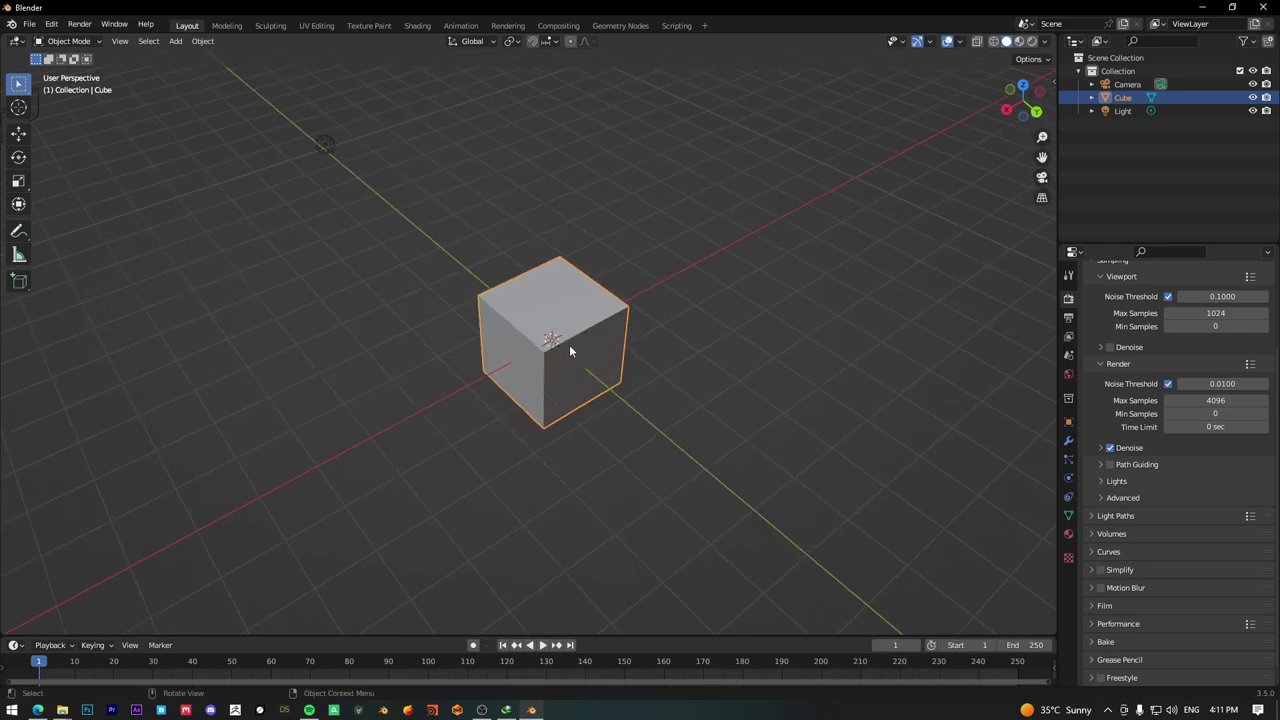
{"action": "scroll", "coordinate": [570, 350], "scroll_direction": "down", "scroll_amount": 3}
{"action": "left_click", "coordinate": [375, 349]}
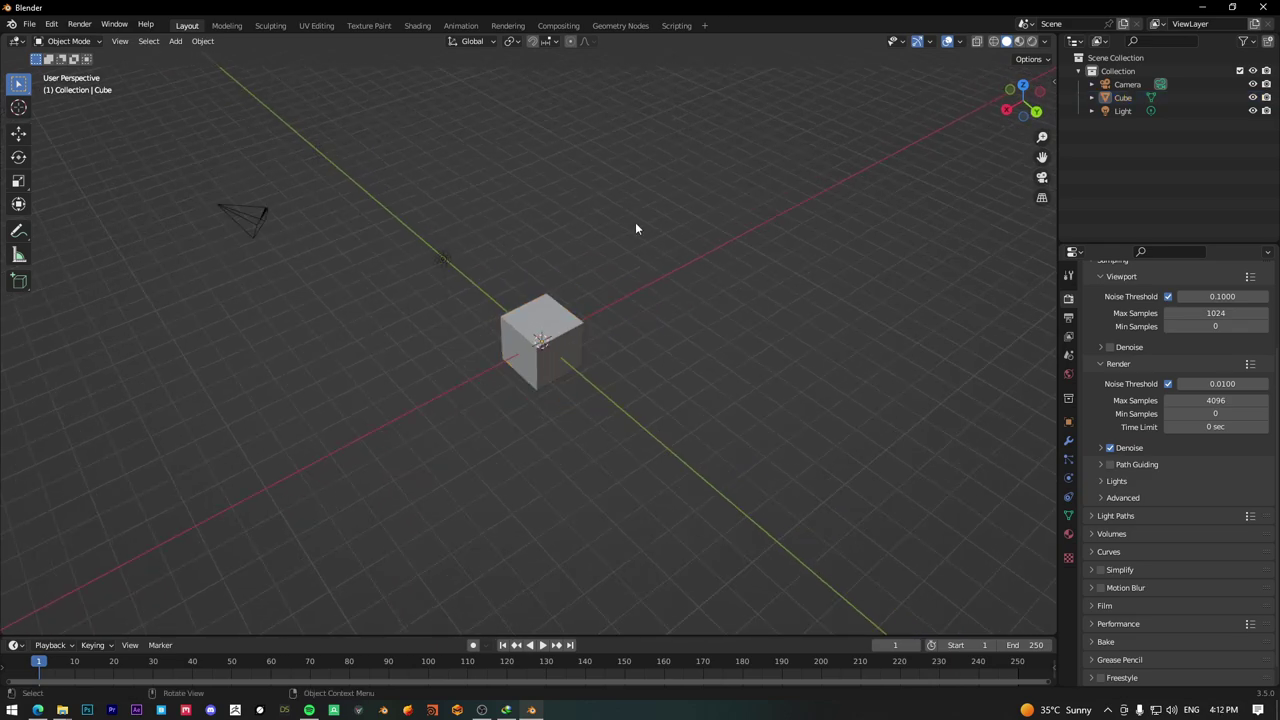
Box-select the camera, cube and light and delete them from the scene.
{"action": "left_click_drag", "start_coordinate": [120, 165], "coordinate": [805, 467]}
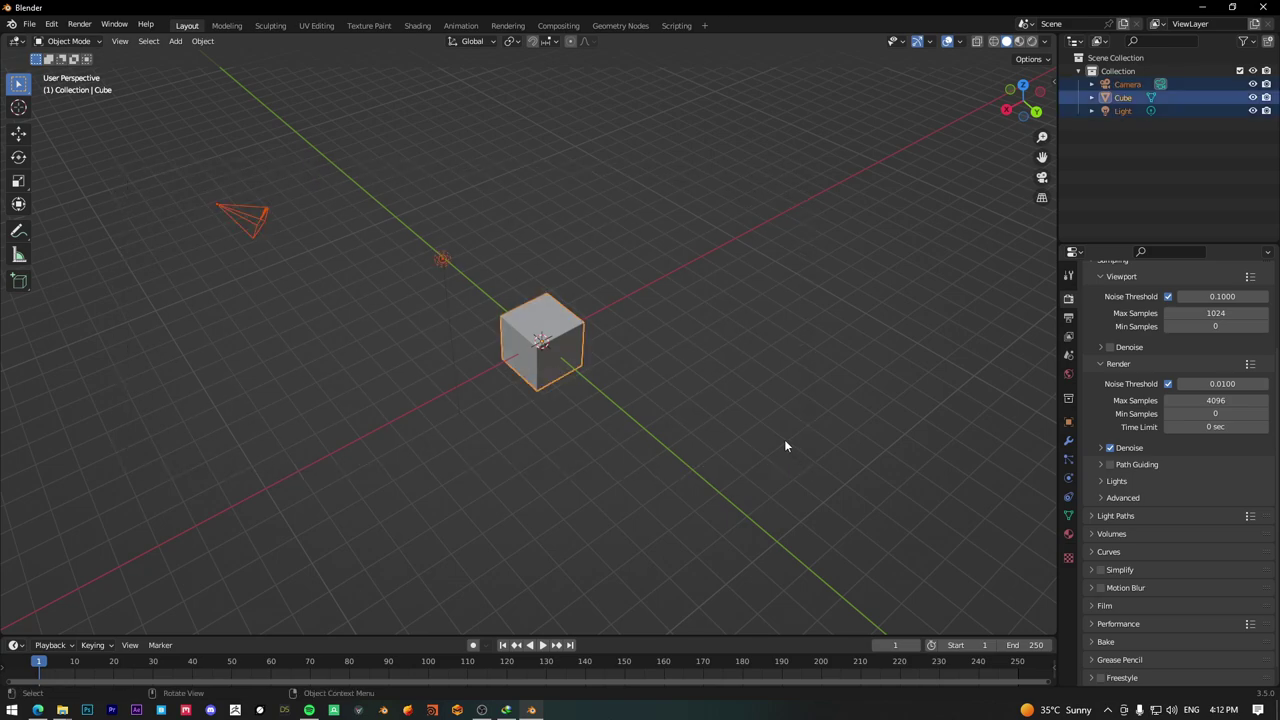
{"action": "key", "text": "Delete"}
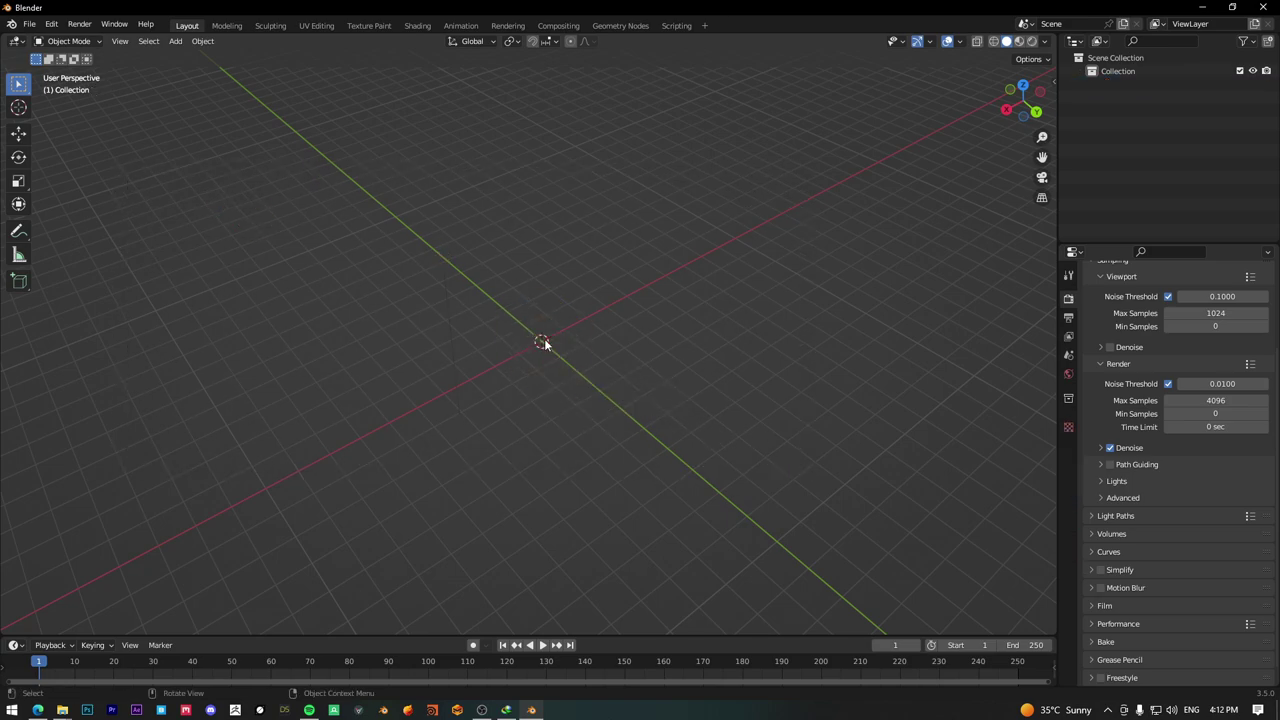
{"action": "key", "text": "ctrl+z"}
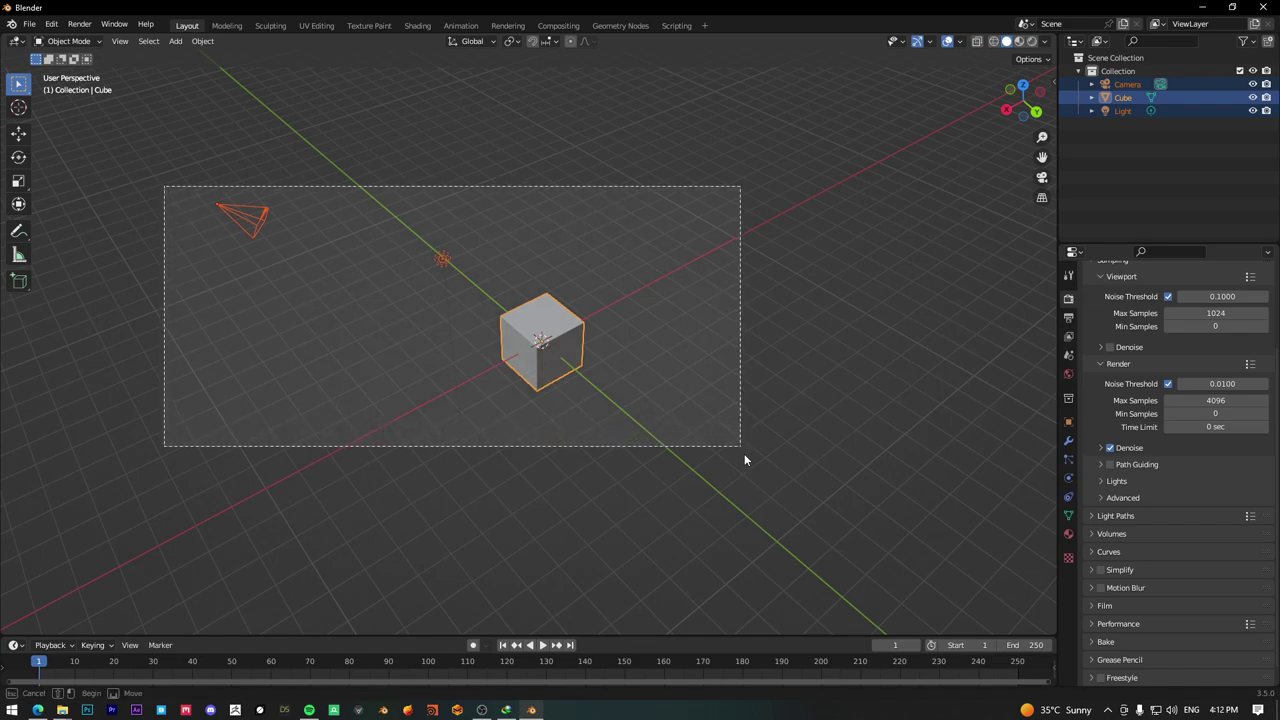
{"action": "left_click_drag", "start_coordinate": [164, 185], "coordinate": [744, 453]}
{"action": "key", "text": "x"}
{"action": "left_click", "coordinate": [412, 376]}
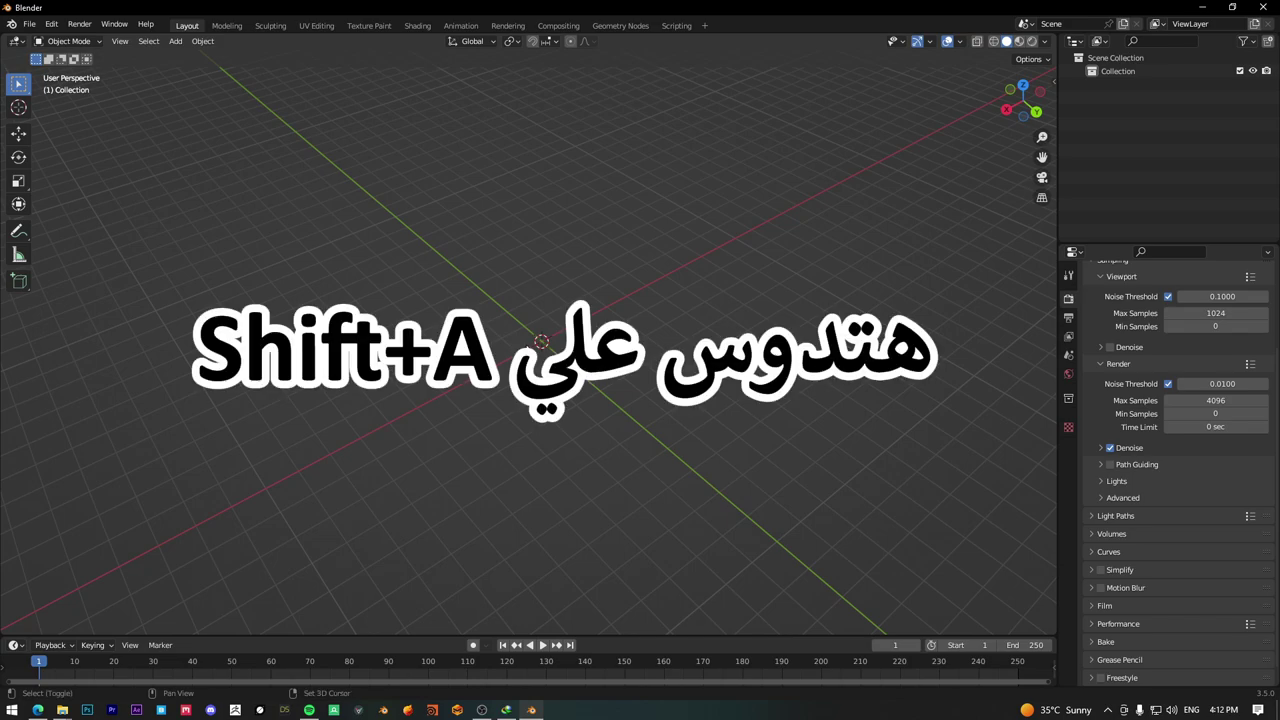
Add a Monkey mesh, orbit to face it, and enter Edit Mode.
{"action": "key", "text": "shift+a"}
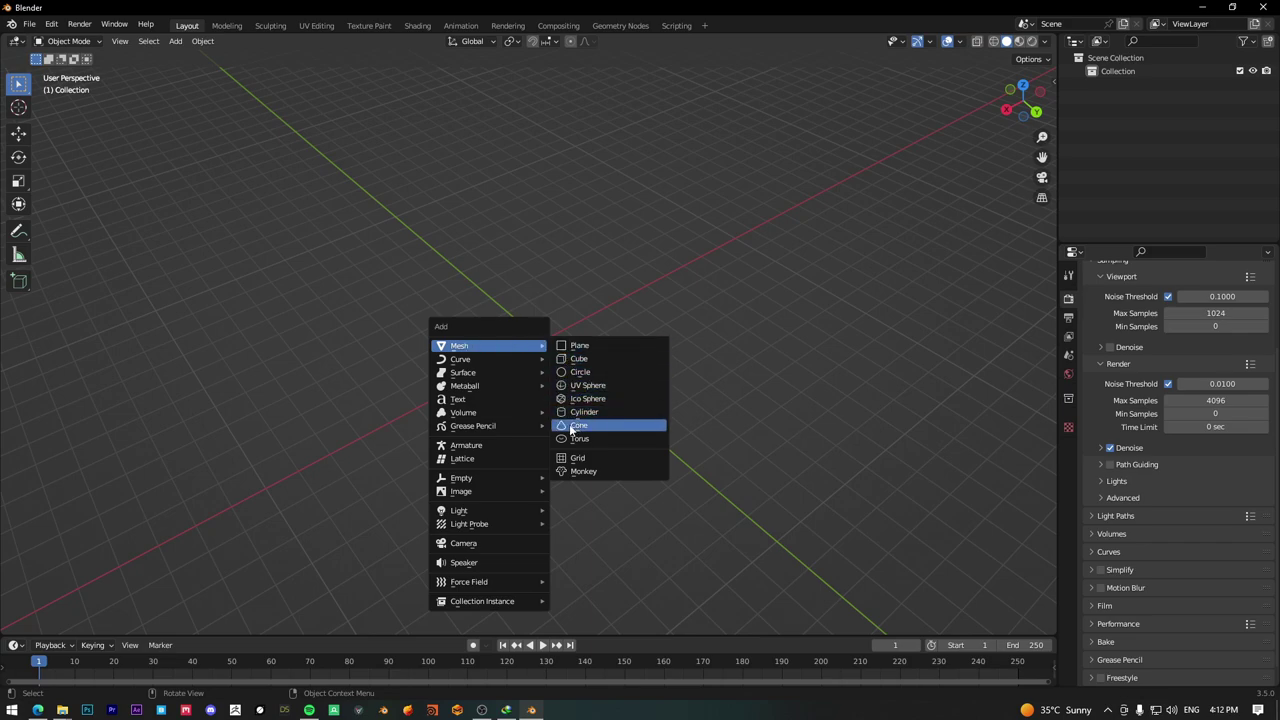
{"action": "mouse_move", "coordinate": [477, 299]}
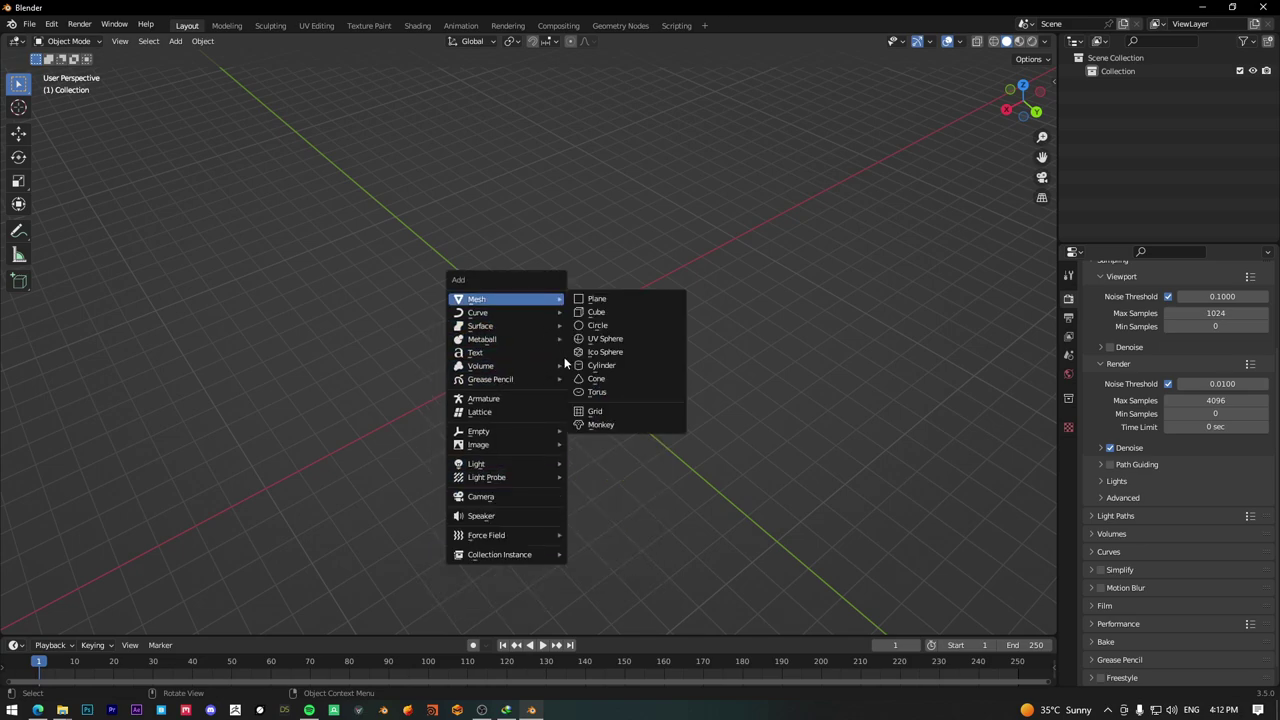
{"action": "left_click", "coordinate": [612, 426]}
{"action": "middle_click_drag", "start_coordinate": [515, 352], "coordinate": [410, 518]}
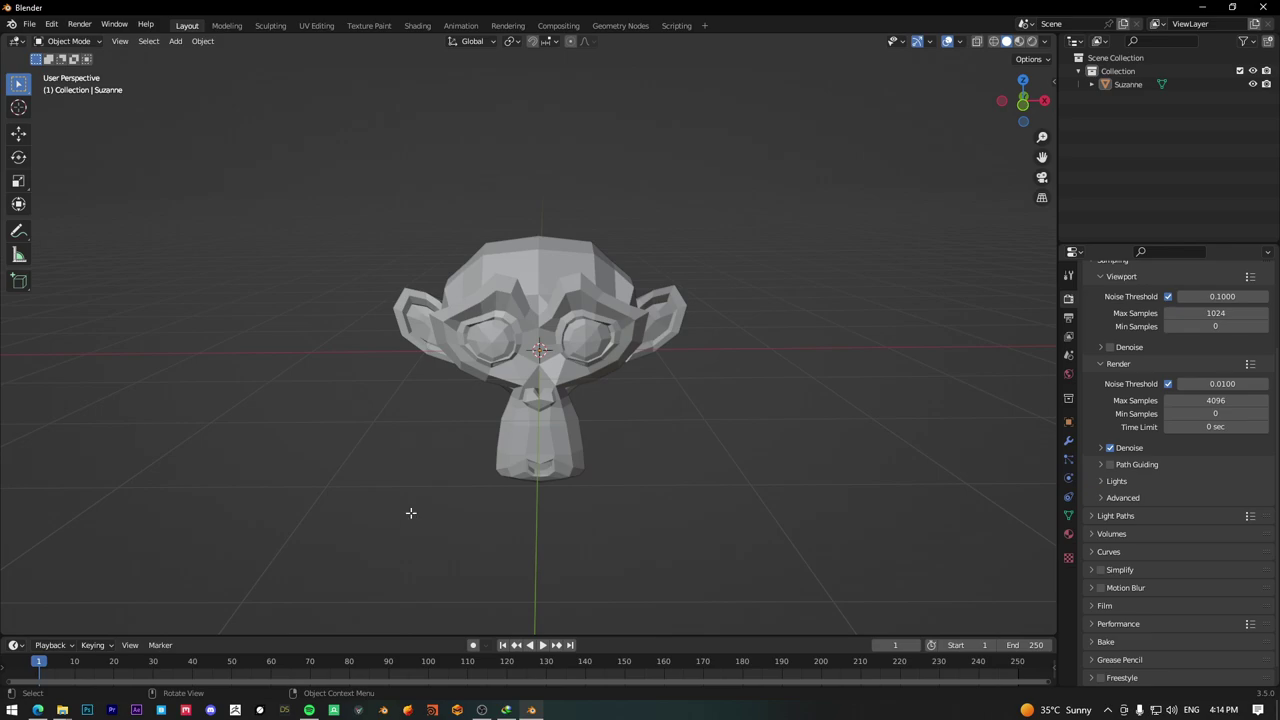
{"action": "key", "text": "Tab"}
{"action": "key", "text": "Tab"}
{"action": "left_click", "coordinate": [70, 42]}
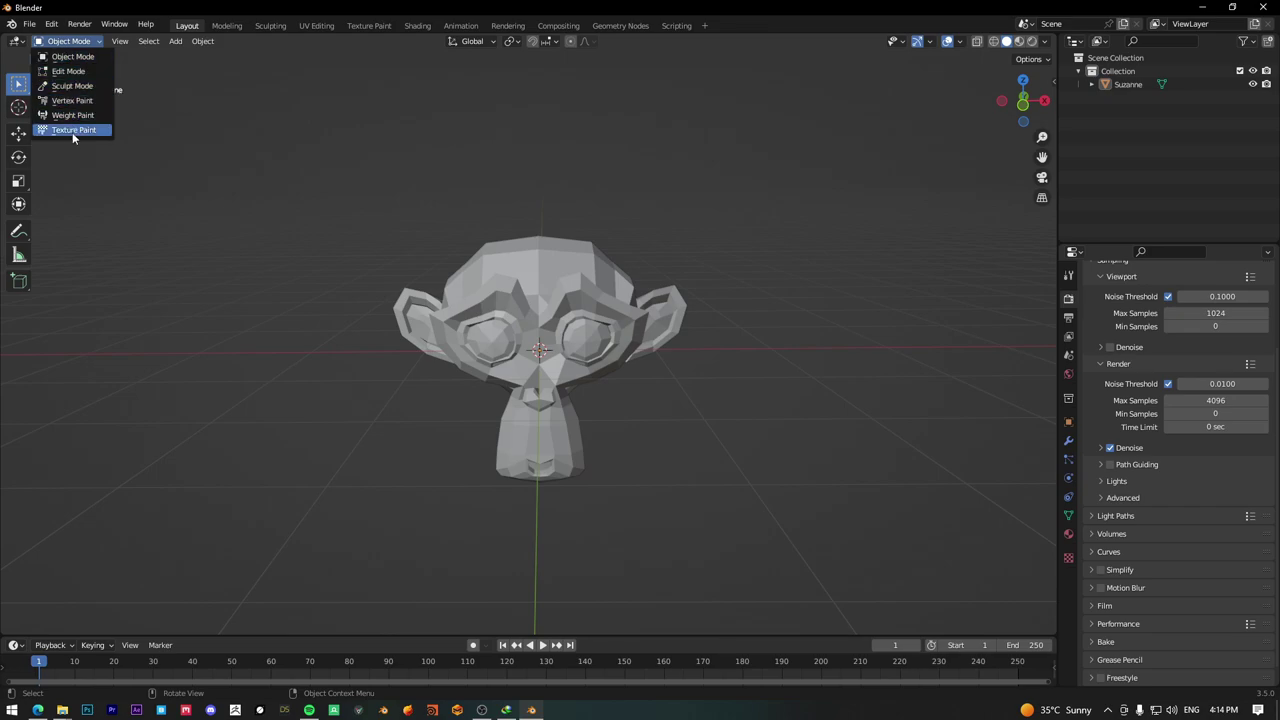
{"action": "left_click", "coordinate": [66, 72]}
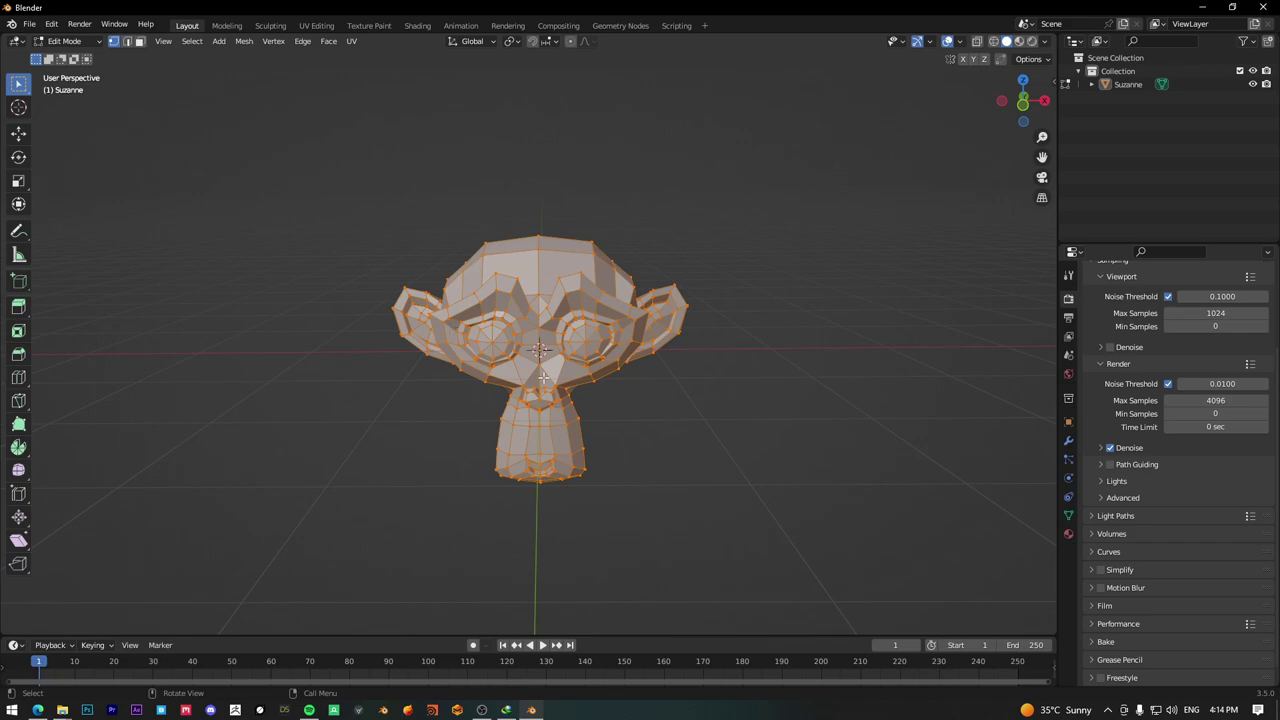
{"action": "left_click_drag", "start_coordinate": [430, 245], "coordinate": [540, 348]}
{"action": "key", "text": "x"}
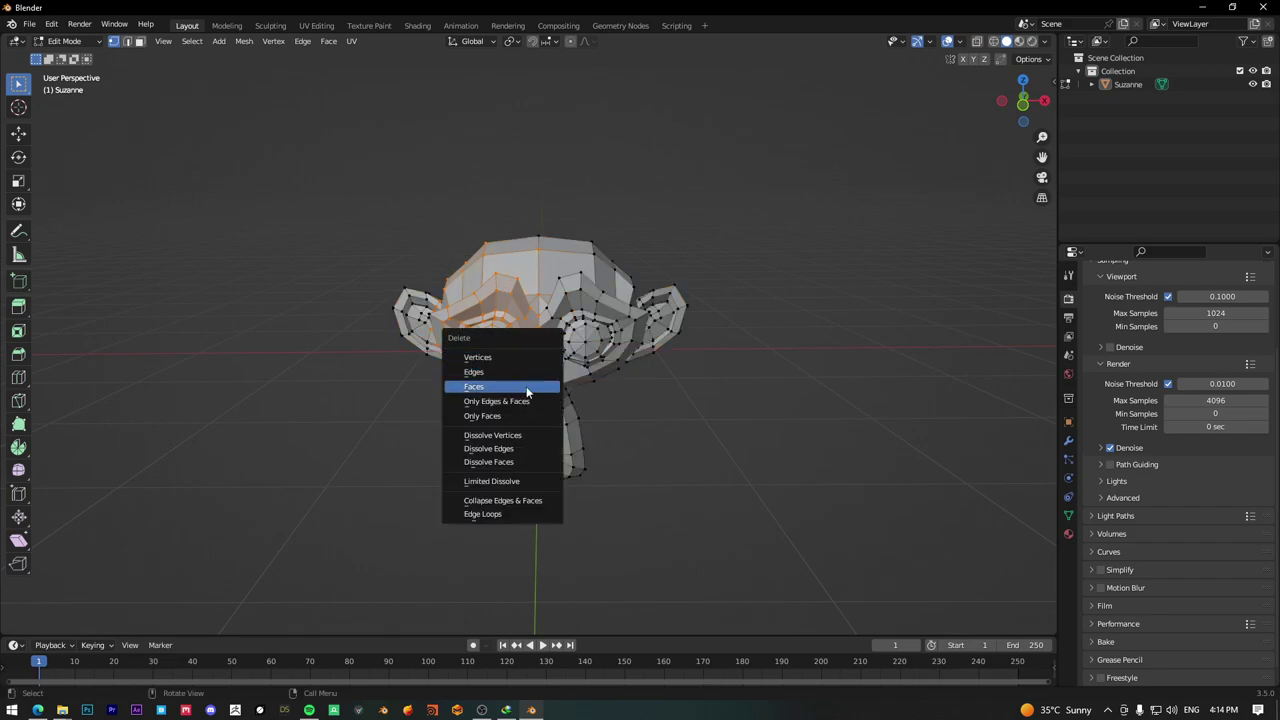
{"action": "left_click", "coordinate": [526, 386]}
{"action": "mouse_move", "coordinate": [526, 386]}
{"action": "middle_mouse_down"}
{"action": "mouse_move", "coordinate": [570, 351]}
{"action": "mouse_move", "coordinate": [563, 298]}
{"action": "middle_mouse_up"}
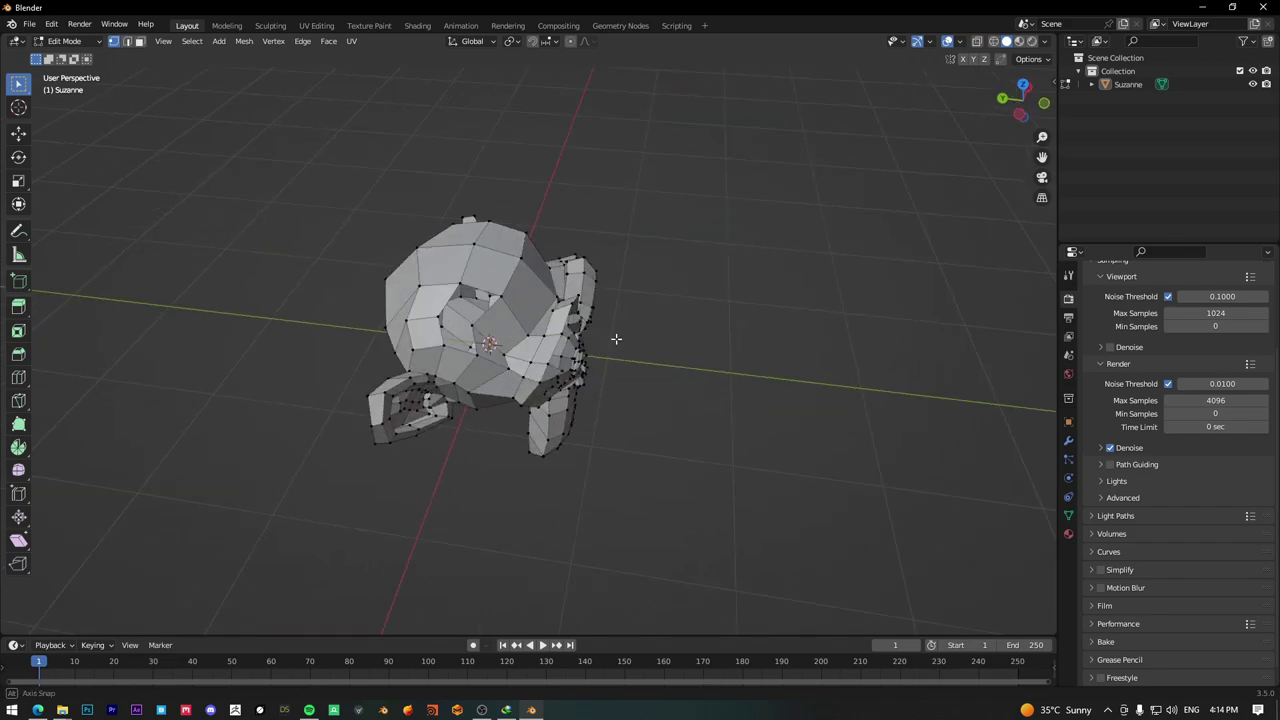
{"action": "key", "text": "a"}
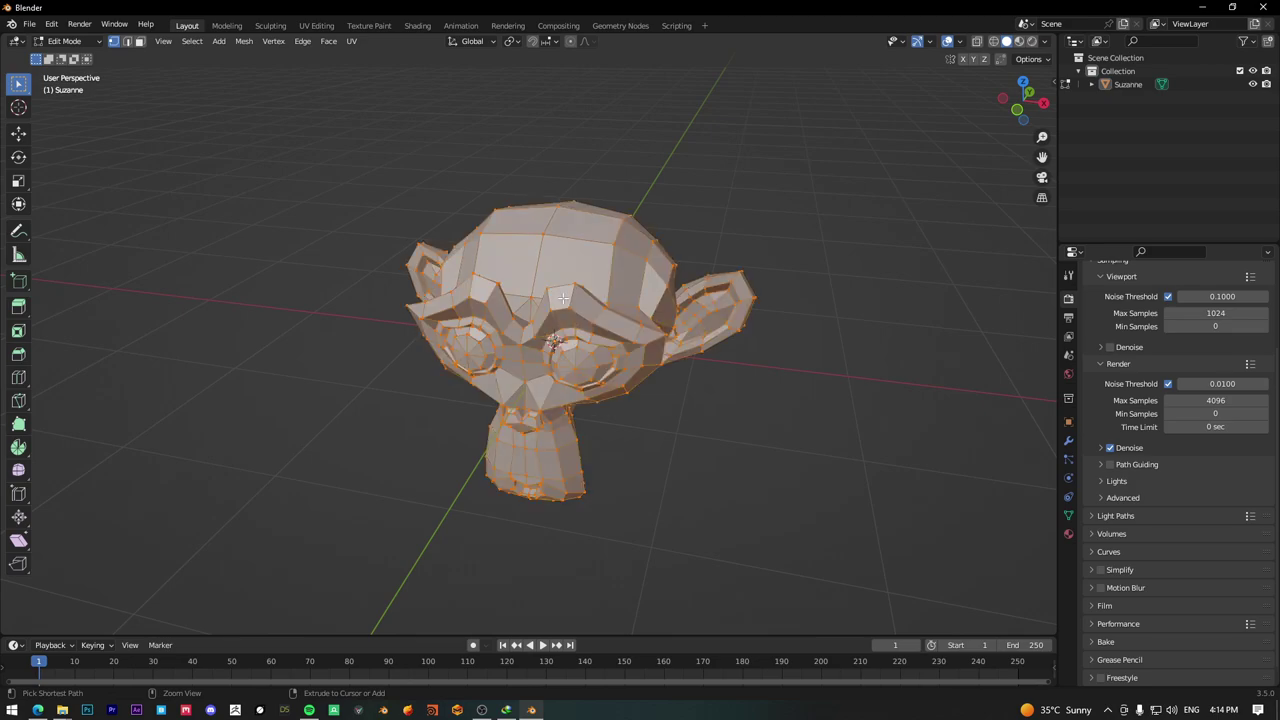
{"action": "key", "text": "b"}
{"action": "left_click_drag", "start_coordinate": [406, 229], "coordinate": [545, 378]}
{"action": "key", "text": "g"}
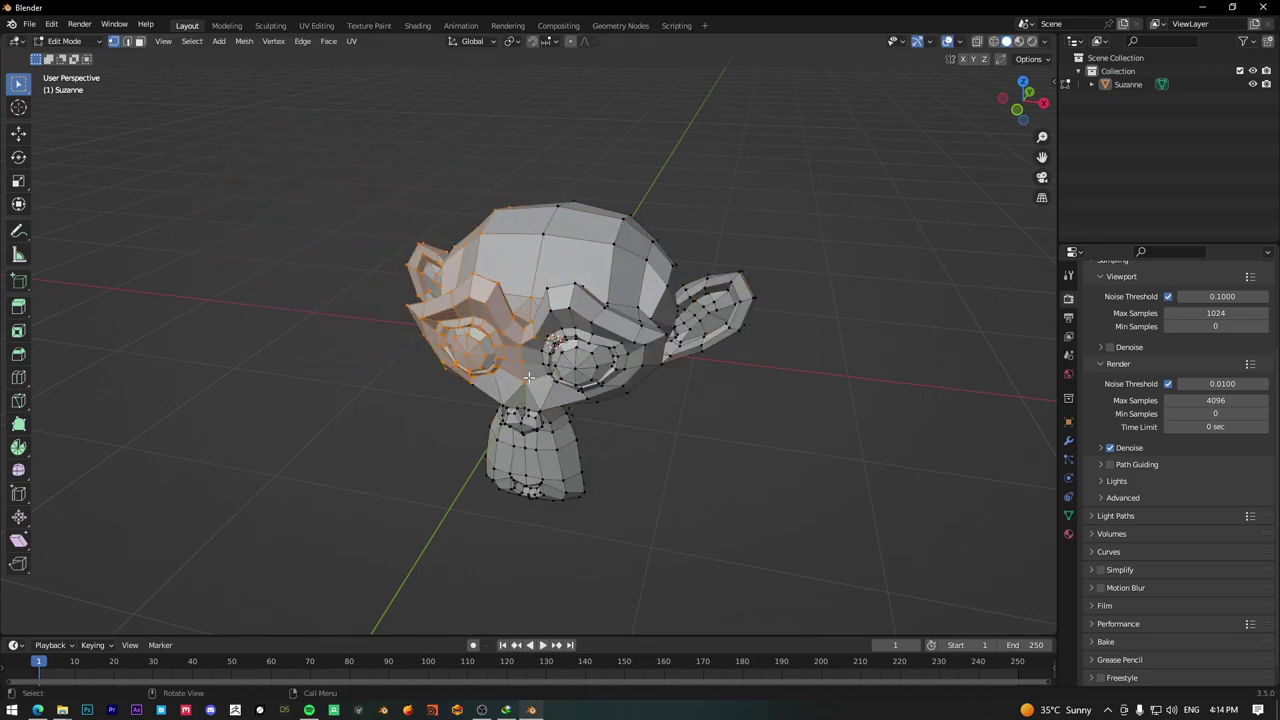
{"action": "key", "text": "y"}
{"action": "key", "text": "Escape"}
{"action": "left_click", "coordinate": [416, 392]}
{"action": "key", "text": "Tab"}
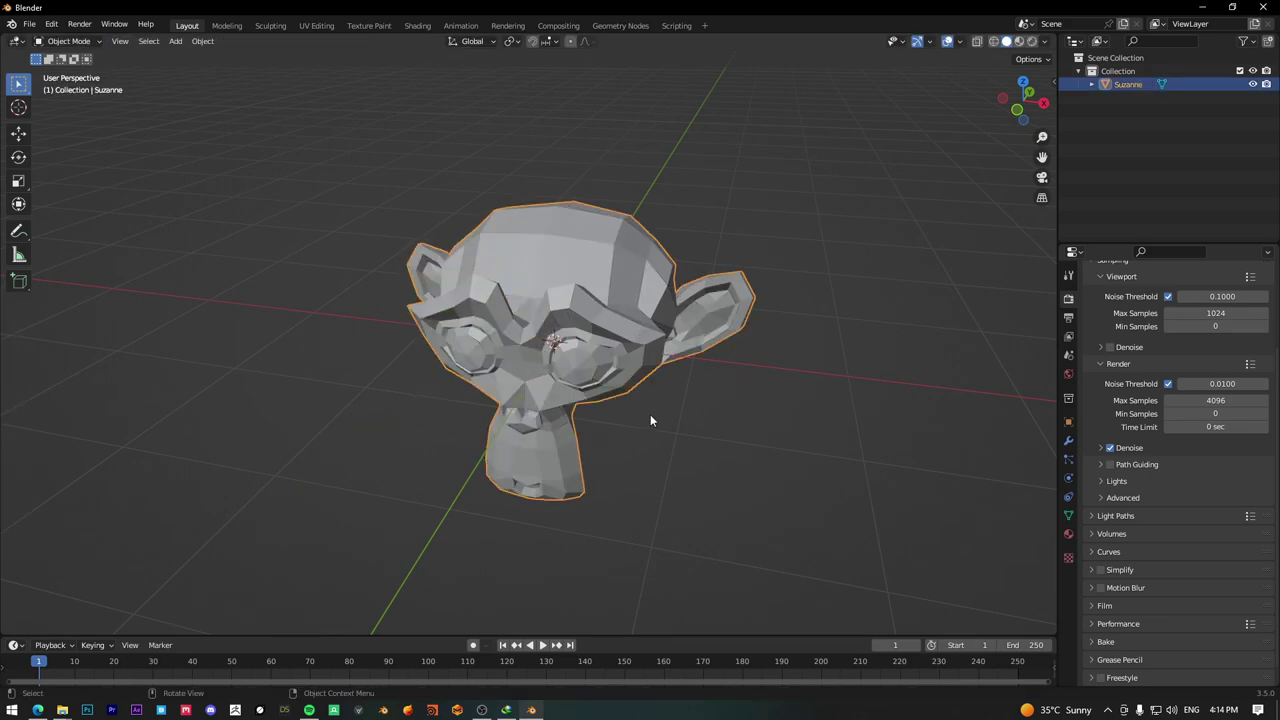